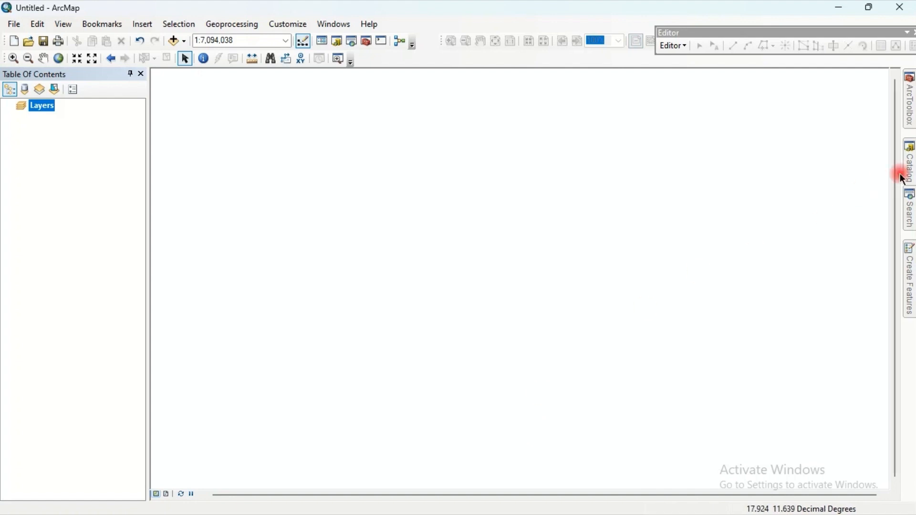
- Add the Nigeria_states layer to the map from the Catalog and open its attribute table
{"action": "left_click", "coordinate": [910, 164]}
{"action": "left_click_drag", "start_coordinate": [773, 306], "coordinate": [492, 301]}
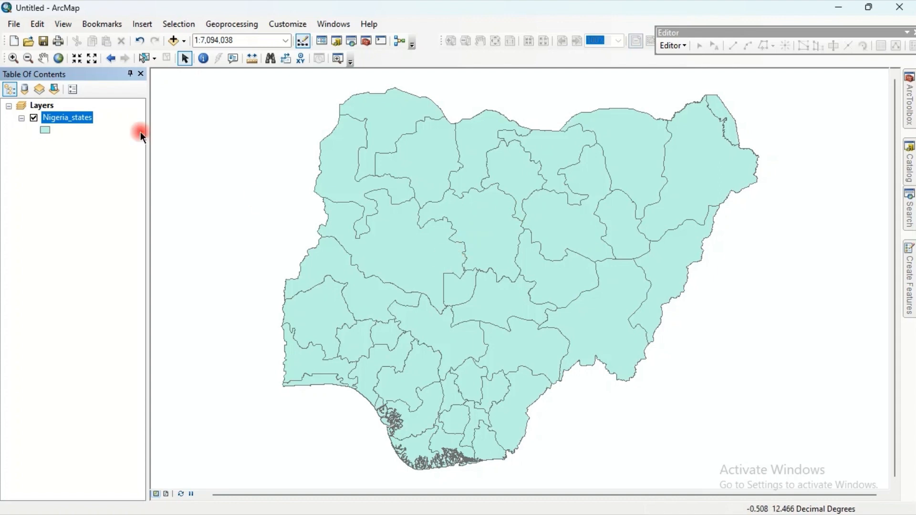
{"action": "right_click", "coordinate": [89, 117]}
{"action": "left_click", "coordinate": [124, 154]}
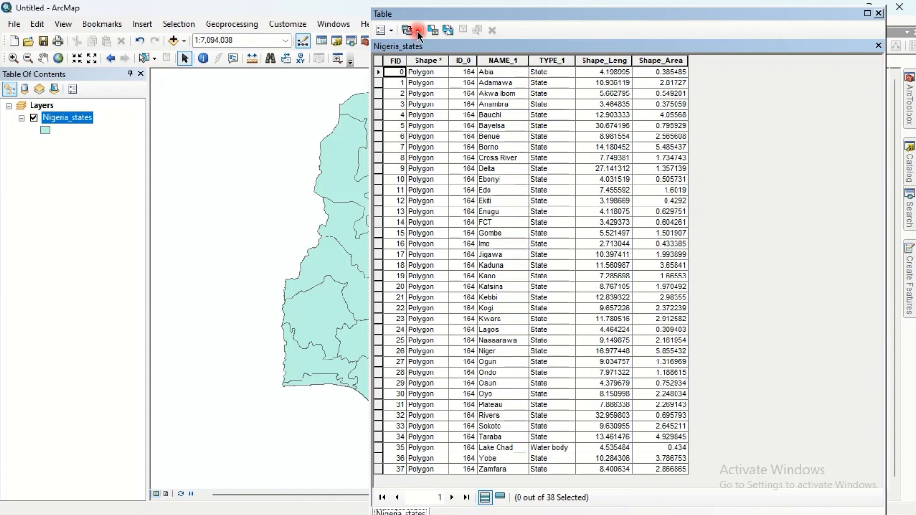
- Add a new Text field named Capital with length 20 to the attribute table
{"action": "left_click", "coordinate": [392, 30]}
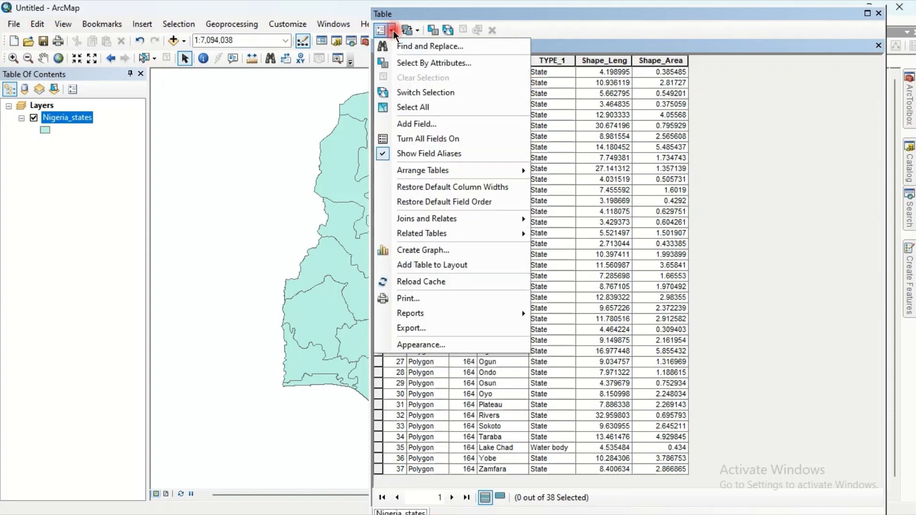
{"action": "left_click", "coordinate": [427, 123]}
{"action": "type", "text": "C"}
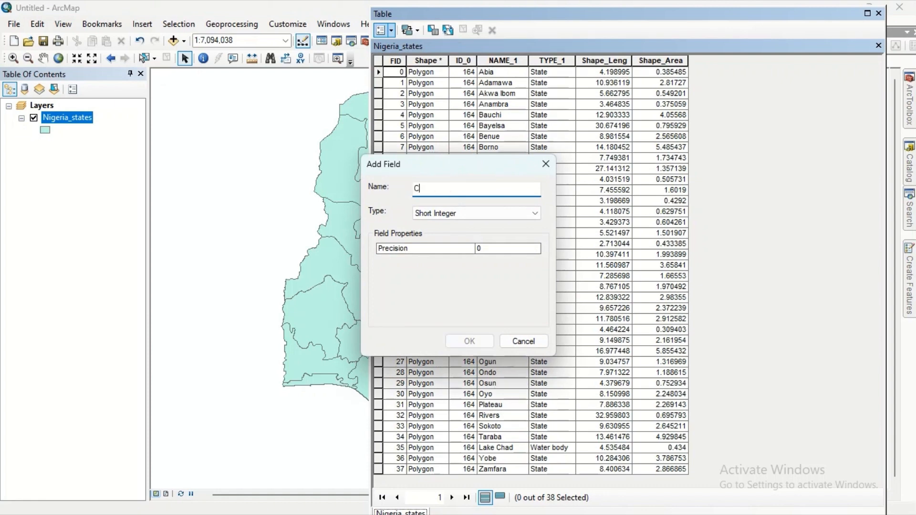
{"action": "type", "text": "apital"}
{"action": "left_click", "coordinate": [445, 214]}
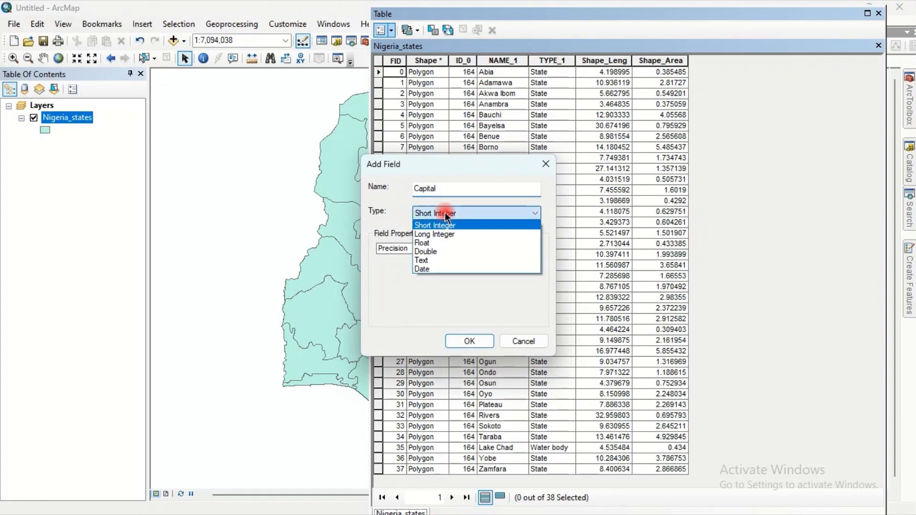
{"action": "left_click", "coordinate": [430, 260]}
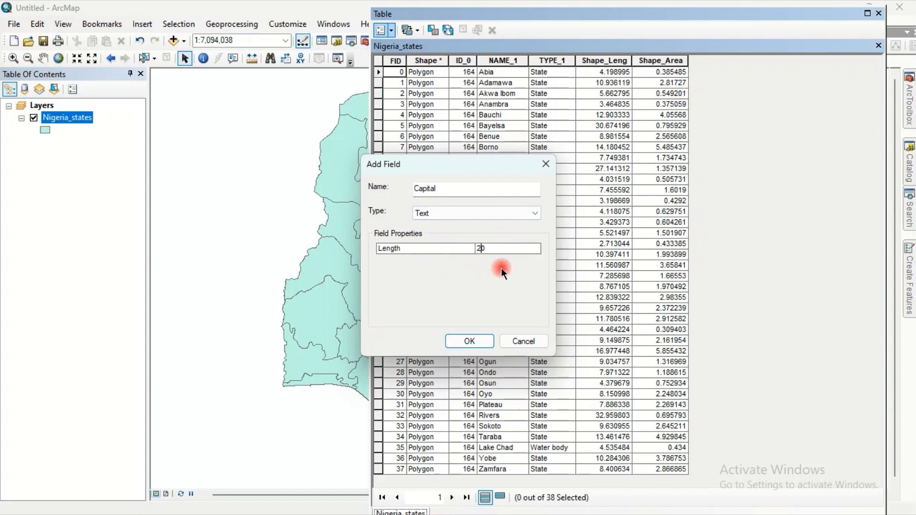
{"action": "left_click", "coordinate": [462, 340]}
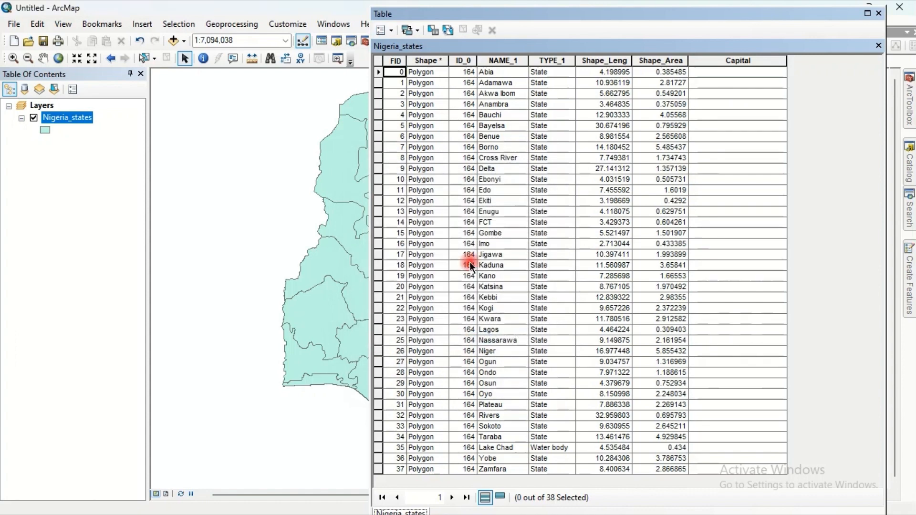
- Move the Capital column next to NAME_1 and narrow its width
{"action": "left_click", "coordinate": [720, 61]}
{"action": "left_click_drag", "start_coordinate": [553, 53], "coordinate": [545, 53]}
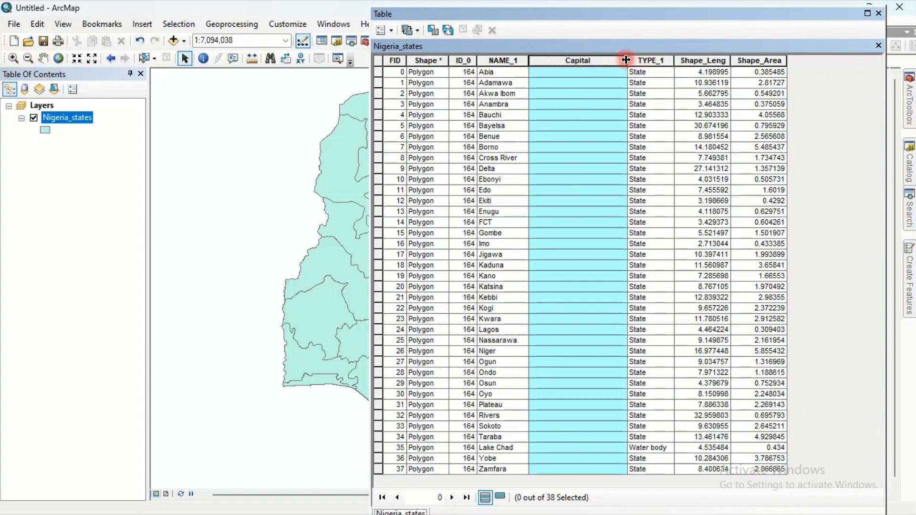
{"action": "left_click_drag", "start_coordinate": [625, 59], "coordinate": [609, 60]}
{"action": "left_click", "coordinate": [561, 71]}
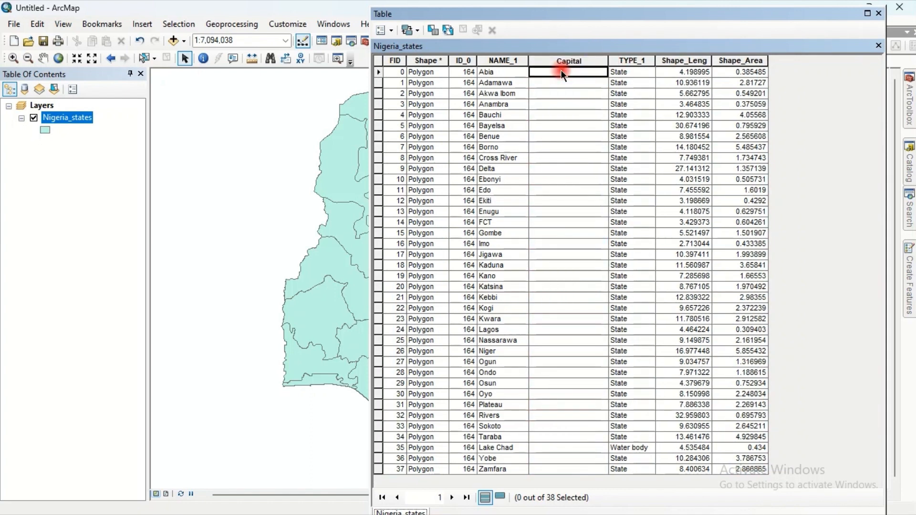
- Start an edit session on the Nigeria_states layer
{"action": "left_click", "coordinate": [335, 42]}
{"action": "right_click", "coordinate": [86, 116]}
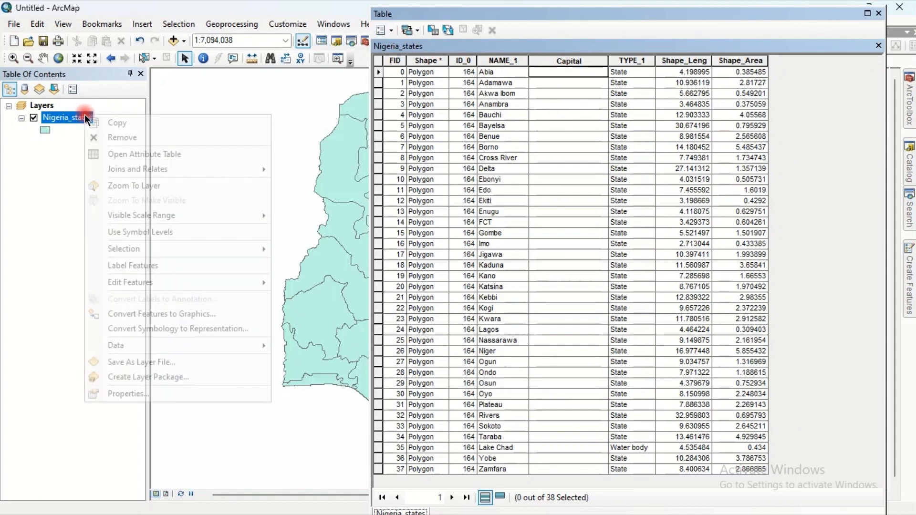
{"action": "mouse_move", "coordinate": [145, 282]}
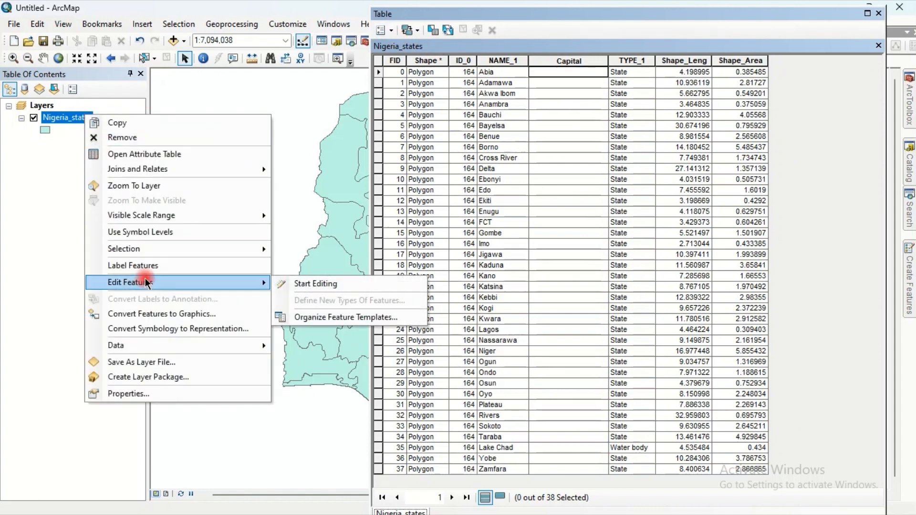
{"action": "left_click", "coordinate": [293, 282]}
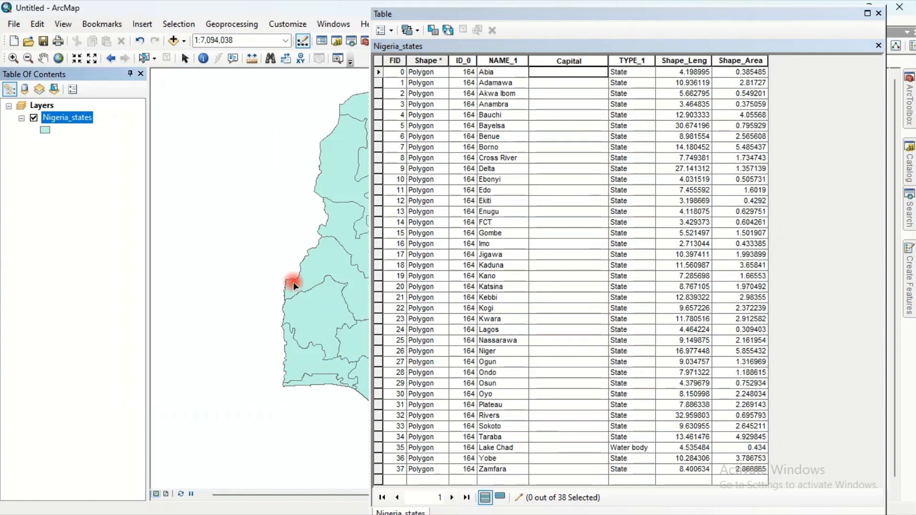
- Enter capitals Umuahia, Yola, Uyo, Awka, Bauchi, Yenagoa and Makurdi for Abia through Benue
{"action": "left_click", "coordinate": [540, 70]}
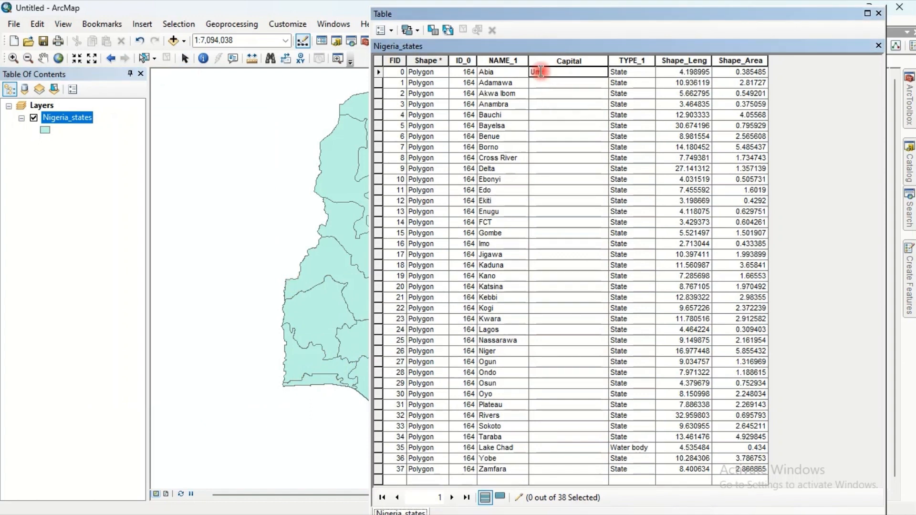
{"action": "type", "text": "Umuahia"}
{"action": "left_click", "coordinate": [540, 83]}
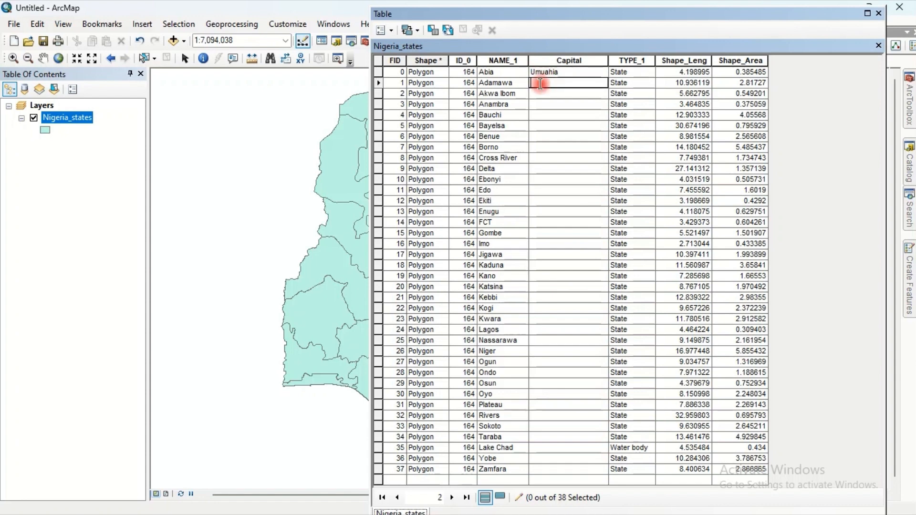
{"action": "type", "text": "Yola"}
{"action": "left_click", "coordinate": [540, 94]}
{"action": "type", "text": "Uy"}
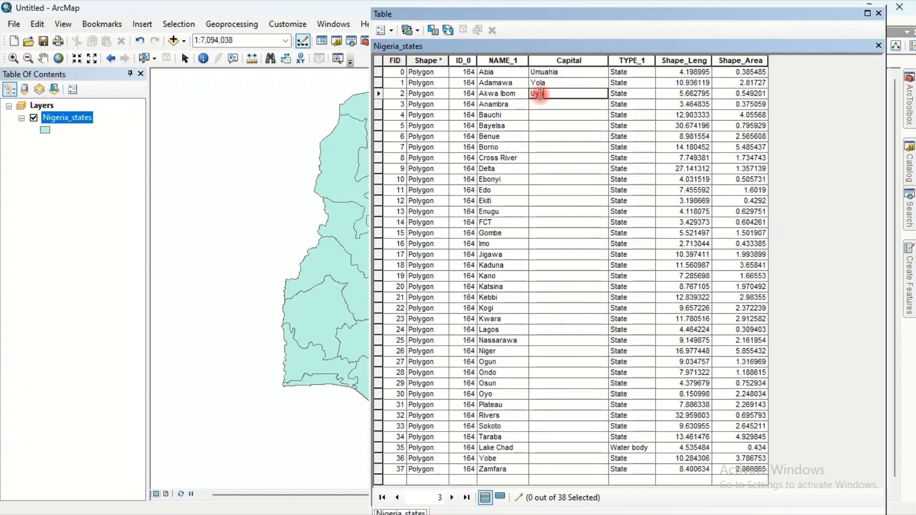
{"action": "type", "text": "o"}
{"action": "left_click", "coordinate": [540, 104]}
{"action": "type", "text": "Awka"}
{"action": "left_click", "coordinate": [539, 115]}
{"action": "type", "text": "Ba"}
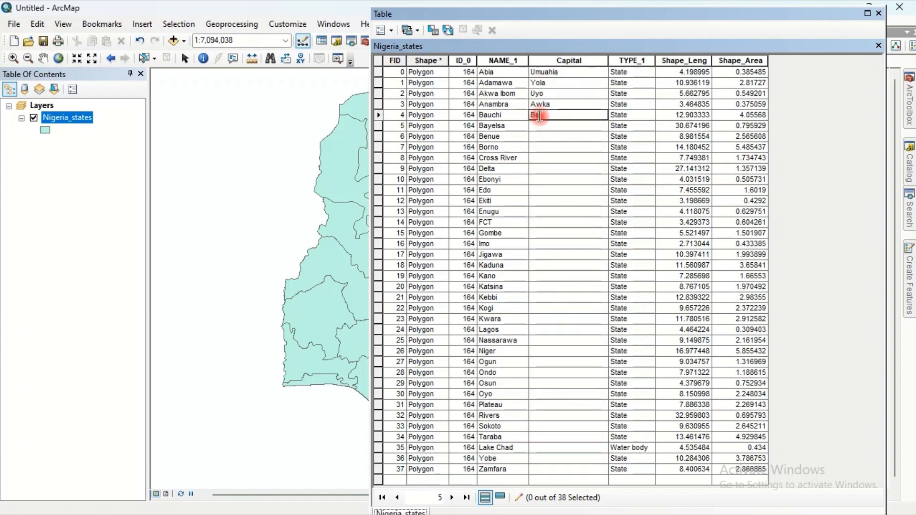
{"action": "type", "text": "uchi"}
{"action": "left_click", "coordinate": [539, 126]}
{"action": "type", "text": "Yenagoa"}
{"action": "left_click", "coordinate": [538, 136]}
{"action": "type", "text": "Makurd"}
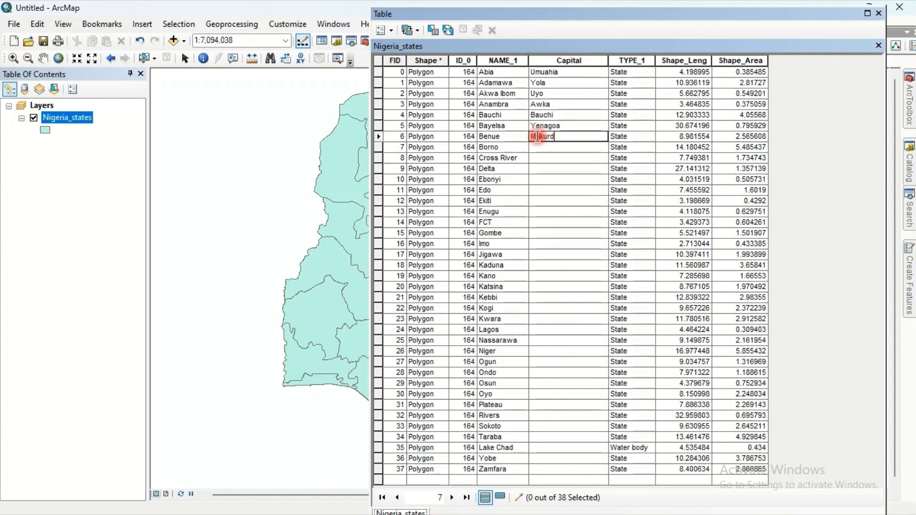
{"action": "type", "text": "i"}
- Enter capitals Maiduguri, Calabar, Asaba, Abakaliki, Benin City and Ado Ekiti for Borno through Ekiti
{"action": "left_click", "coordinate": [537, 147]}
{"action": "type", "text": "Maiduguri"}
{"action": "left_click", "coordinate": [537, 157]}
{"action": "type", "text": "Calabar"}
{"action": "left_click", "coordinate": [533, 169]}
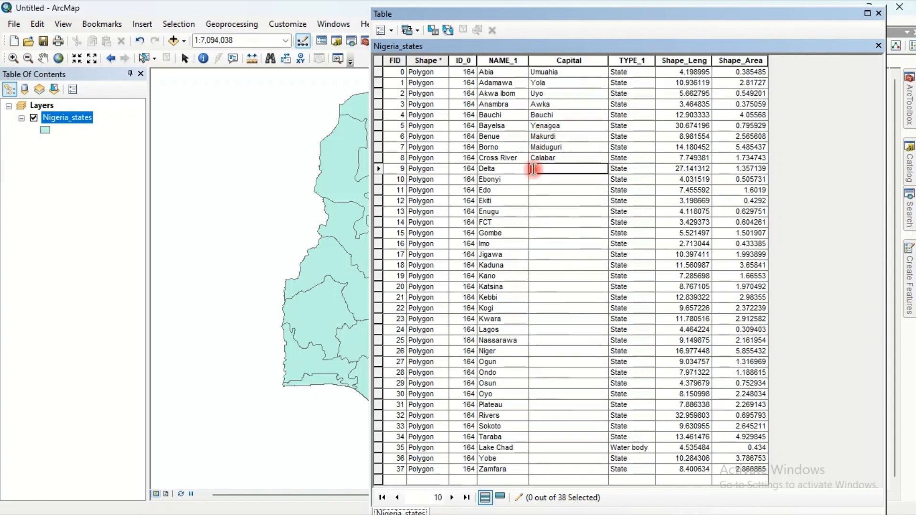
{"action": "type", "text": "Asaba"}
{"action": "left_click", "coordinate": [536, 179]}
{"action": "type", "text": "Abakaliki"}
{"action": "left_click", "coordinate": [538, 190]}
{"action": "type", "text": "Benin City"}
{"action": "left_click", "coordinate": [542, 201]}
{"action": "type", "text": "A"}
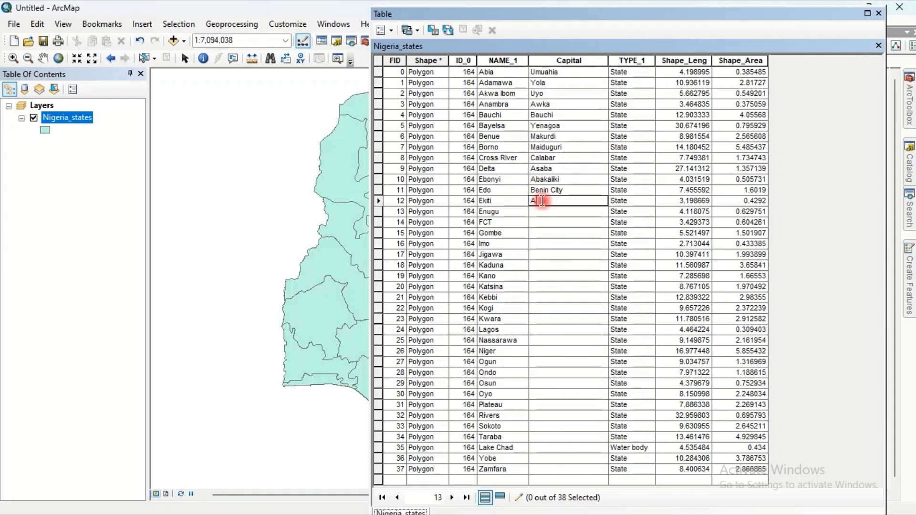
{"action": "type", "text": "do Ekiti"}
- Fill in capitals for Enugu to Nassarawa: Enugu, Abuja, Gombe, Owerri, Dutse, Kaduna, Kano, Katsina, Birnin Kebbi, Lokoja, Ilorin, Ikeja, Lafia
{"action": "left_click", "coordinate": [539, 212]}
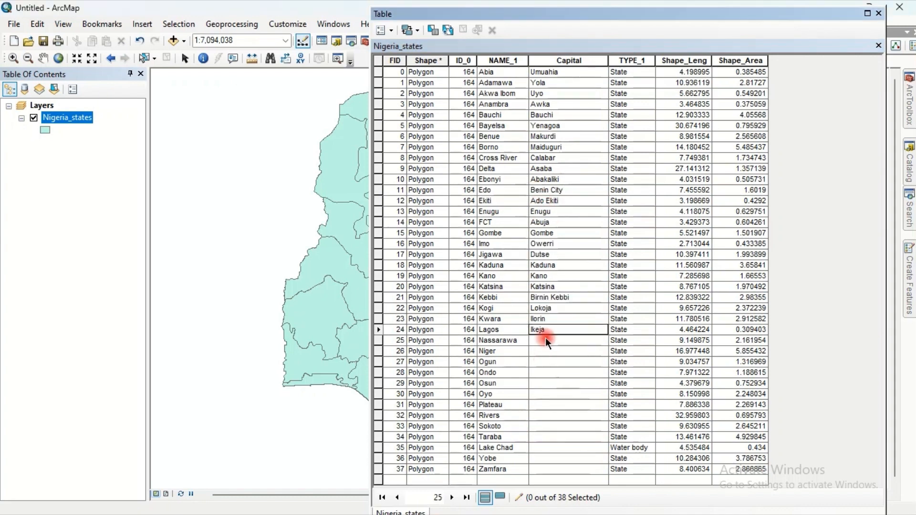
{"action": "left_click", "coordinate": [545, 340]}
{"action": "type", "text": "Laf"}
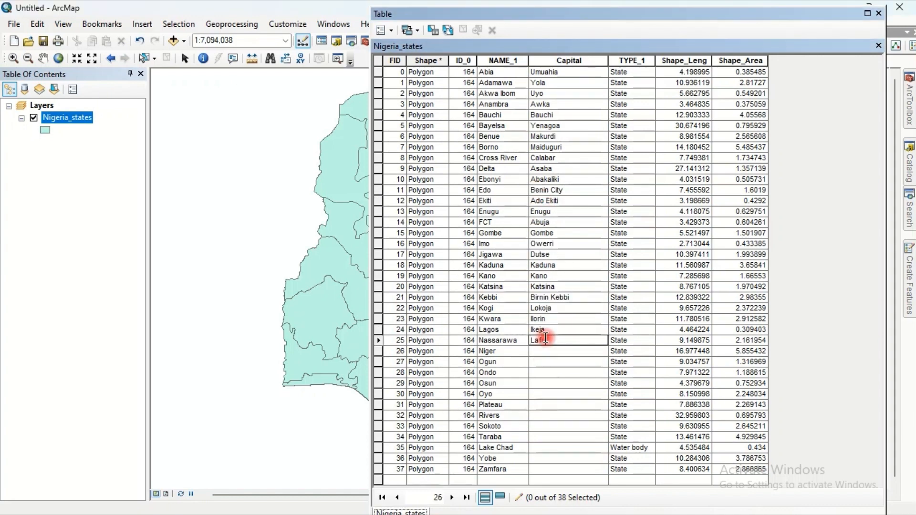
{"action": "type", "text": "ia"}
- Enter Minna, Abeokuta, Akure and Osogbo as capitals for Niger, Ogun, Ondo and Osun
{"action": "left_click", "coordinate": [537, 351]}
{"action": "type", "text": "Minna"}
{"action": "left_click", "coordinate": [539, 362]}
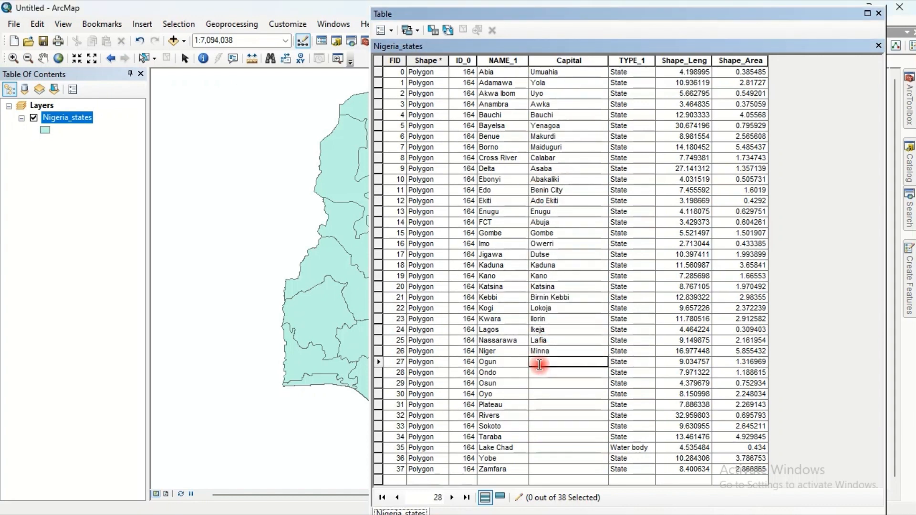
{"action": "left_click", "coordinate": [539, 372]}
{"action": "type", "text": "Akure"}
{"action": "left_click", "coordinate": [539, 383]}
{"action": "type", "text": "Osogbo"}
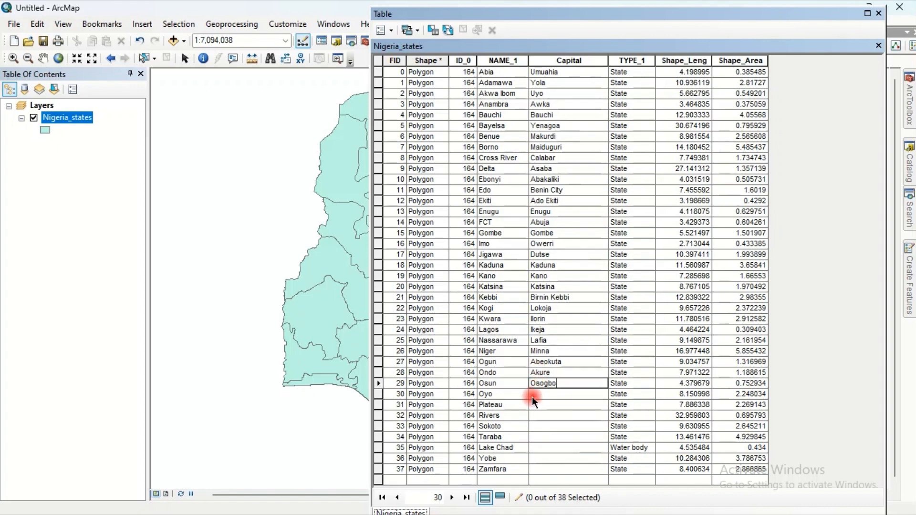
- Enter Ibadan, Jos, Port-Harcourt and Sokoto as capitals for Oyo, Plateau, Rivers and Sokoto
{"action": "left_click", "coordinate": [536, 394]}
{"action": "type", "text": "Ibadan"}
{"action": "left_click", "coordinate": [533, 405]}
{"action": "type", "text": "Jos"}
{"action": "left_click", "coordinate": [532, 415]}
{"action": "type", "text": "Port-Harcourt"}
{"action": "left_click", "coordinate": [530, 426]}
{"action": "type", "text": "Sokoto"}
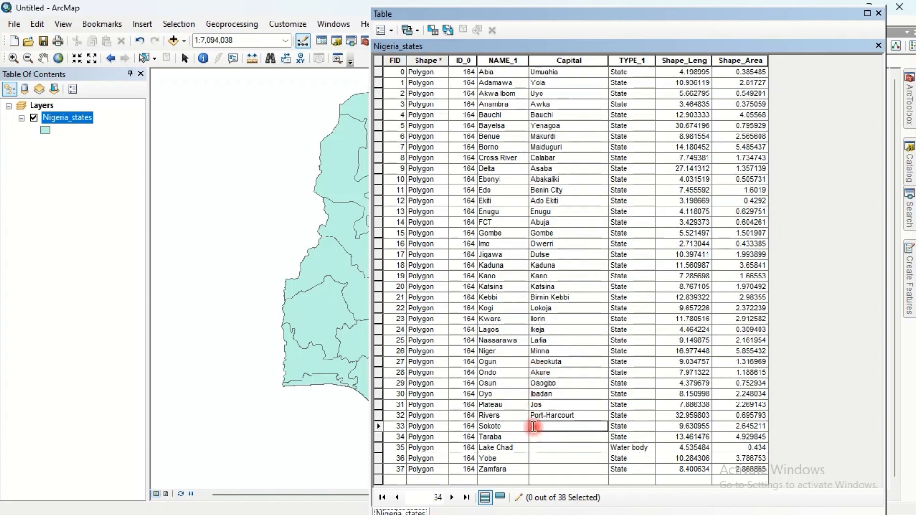
- Enter Jalingo, Damaturu and Gusau as capitals for Taraba, Yobe and Zamfara, skipping Lake Chad
{"action": "left_click", "coordinate": [527, 436]}
{"action": "type", "text": "Jalingo"}
{"action": "left_click", "coordinate": [535, 458]}
{"action": "type", "text": "Damaturu"}
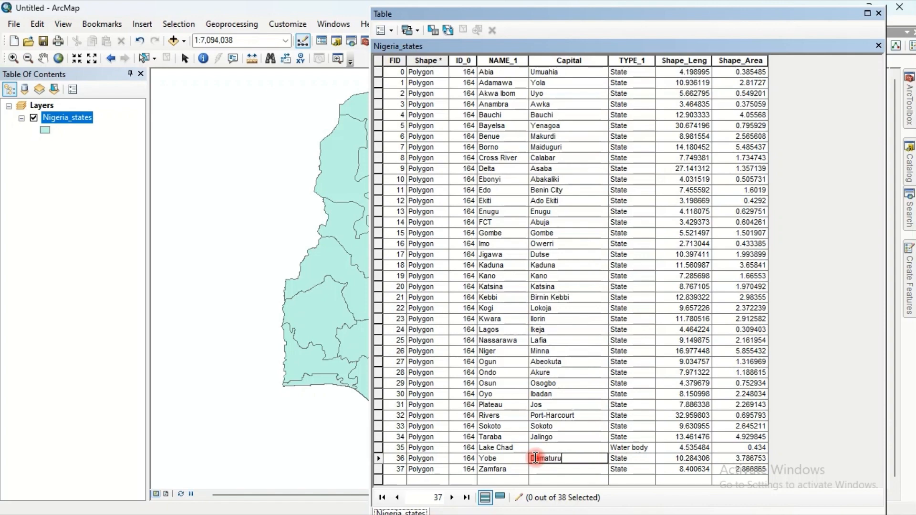
{"action": "left_click", "coordinate": [536, 469]}
{"action": "type", "text": "Gusau"}
{"action": "key", "text": "Return"}
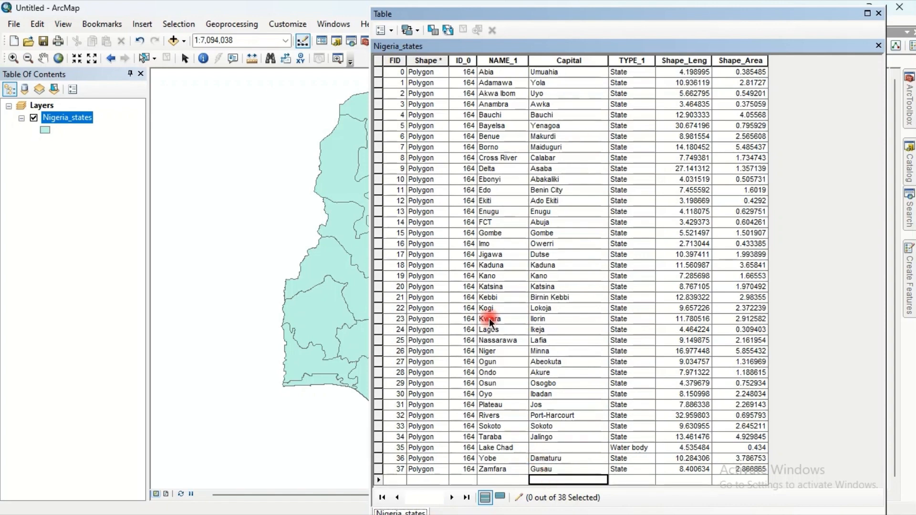
- Save the edits and stop the edit session
{"action": "left_click_drag", "start_coordinate": [792, 17], "coordinate": [587, 160]}
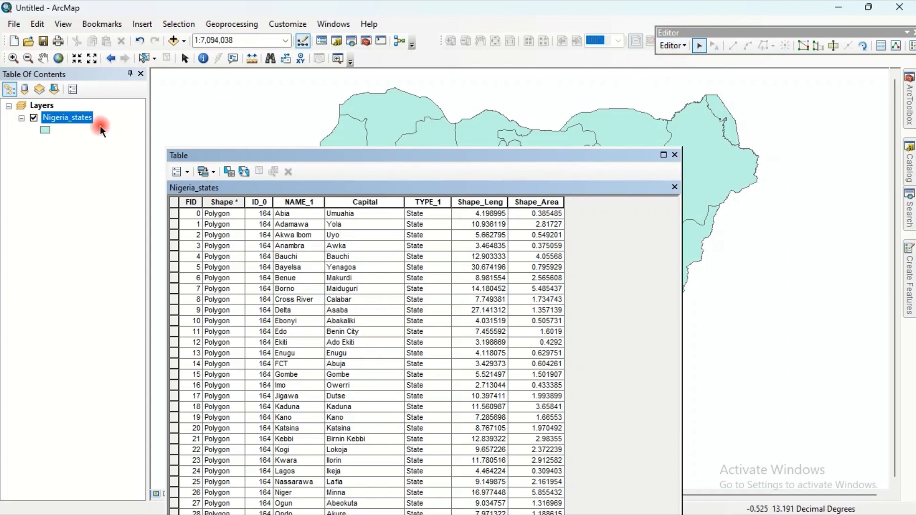
{"action": "right_click", "coordinate": [84, 120]}
{"action": "mouse_move", "coordinate": [181, 287]}
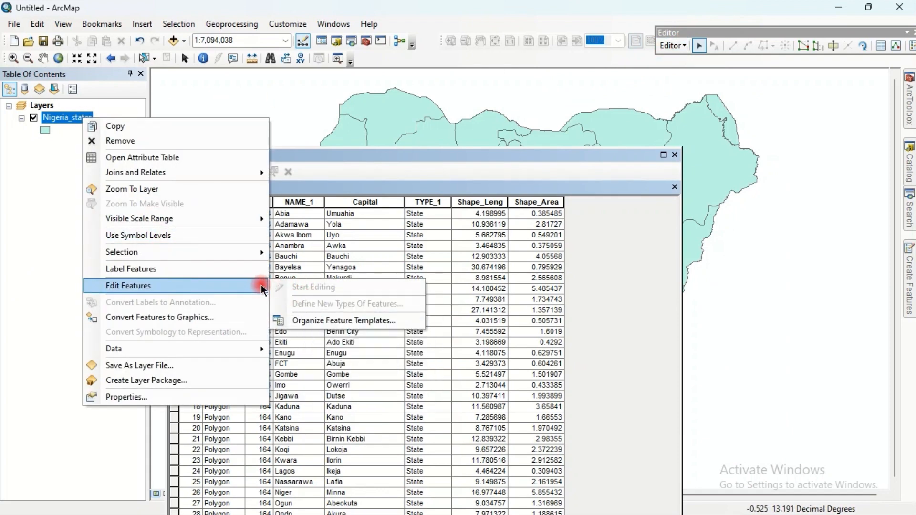
{"action": "left_click", "coordinate": [677, 45]}
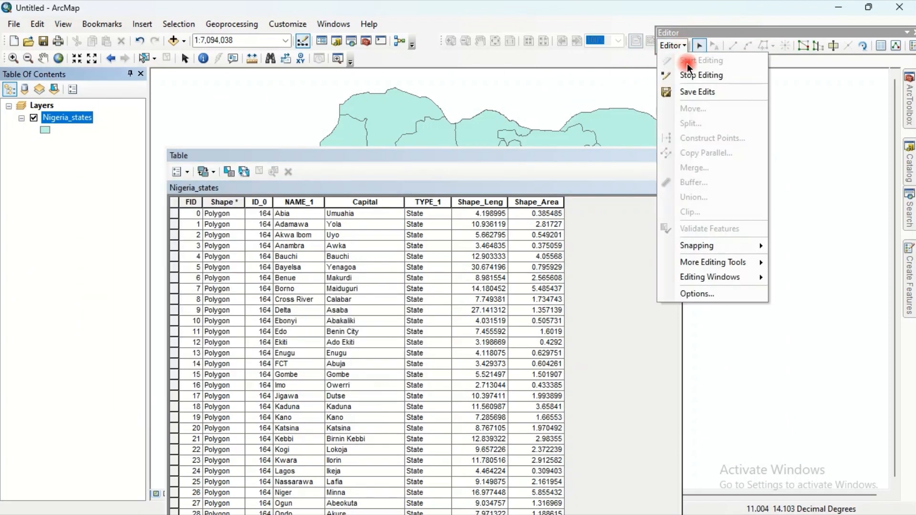
{"action": "left_click", "coordinate": [692, 92]}
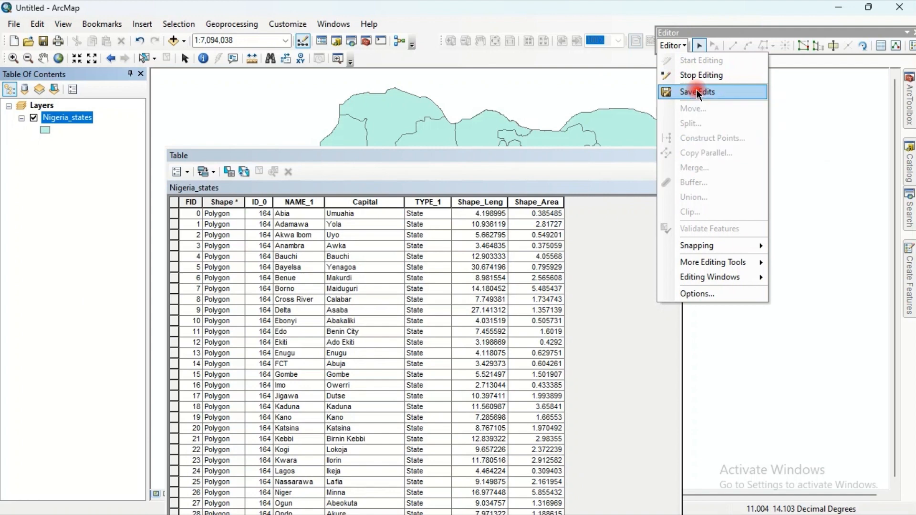
{"action": "left_click", "coordinate": [686, 49]}
{"action": "left_click", "coordinate": [699, 74]}
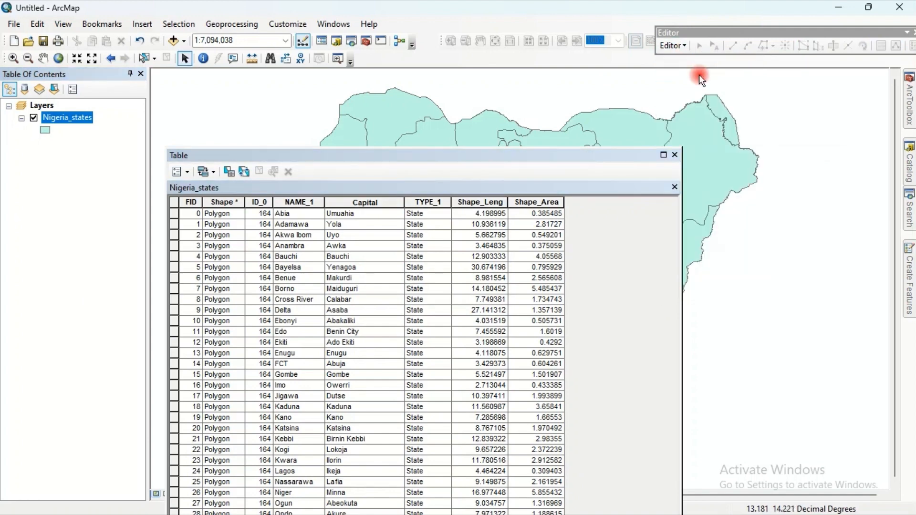
- Reopen the Nigeria_states attribute table to review the Capital column
{"action": "left_click_drag", "start_coordinate": [560, 155], "coordinate": [639, 38]}
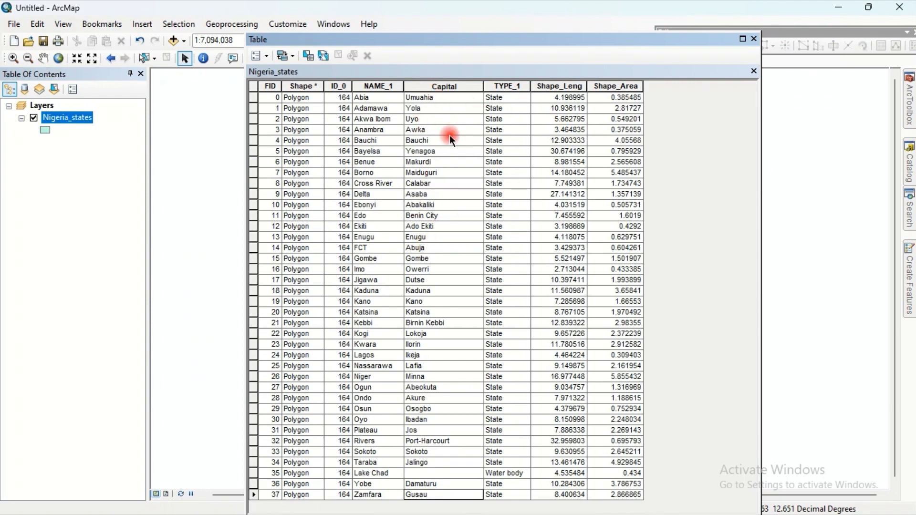
{"action": "left_click", "coordinate": [754, 39]}
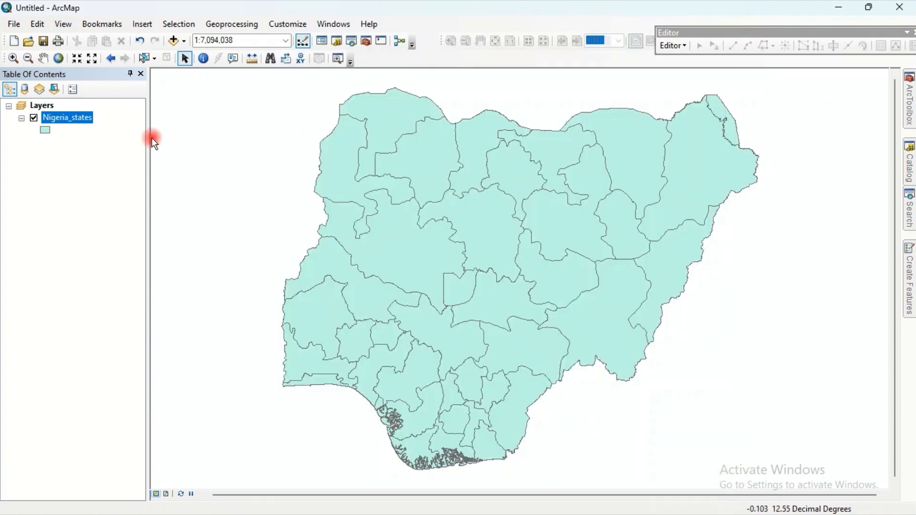
{"action": "right_click", "coordinate": [78, 118]}
{"action": "left_click", "coordinate": [104, 158]}
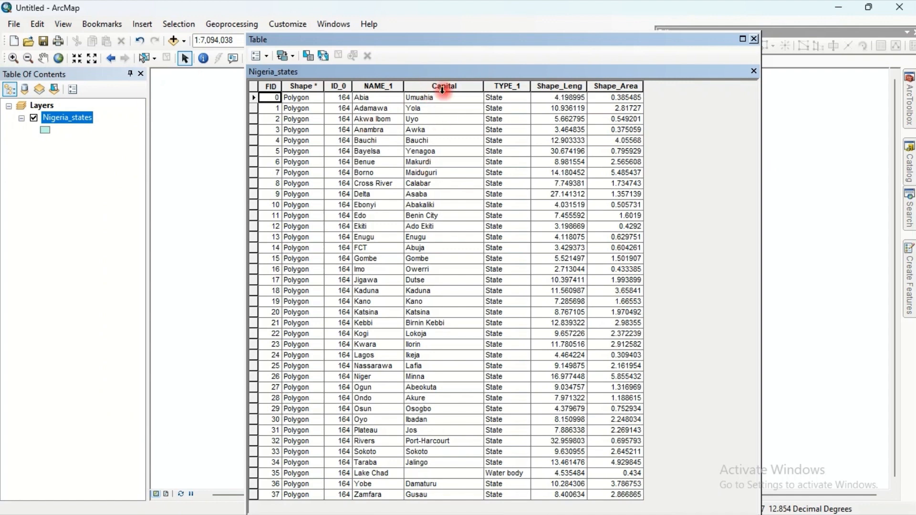
{"action": "left_click", "coordinate": [752, 39]}
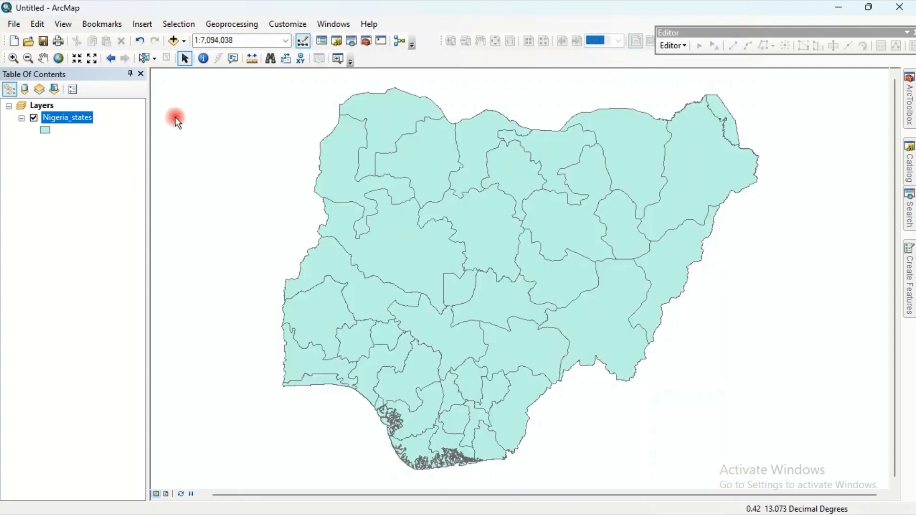
{"action": "right_click", "coordinate": [77, 117]}
{"action": "left_click", "coordinate": [134, 155]}
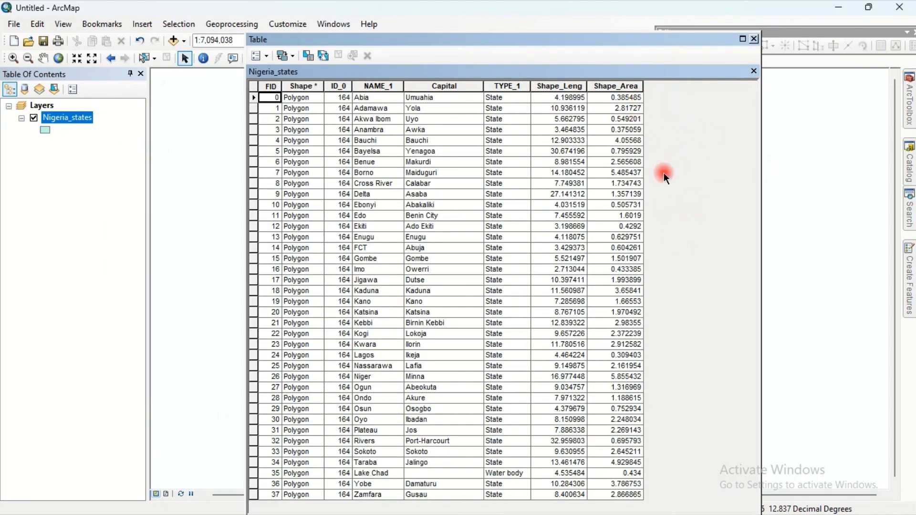
- Close the attribute table and switch to the Nigeria_attributes spreadsheet in Excel, then return to the map
{"action": "left_click", "coordinate": [753, 39]}
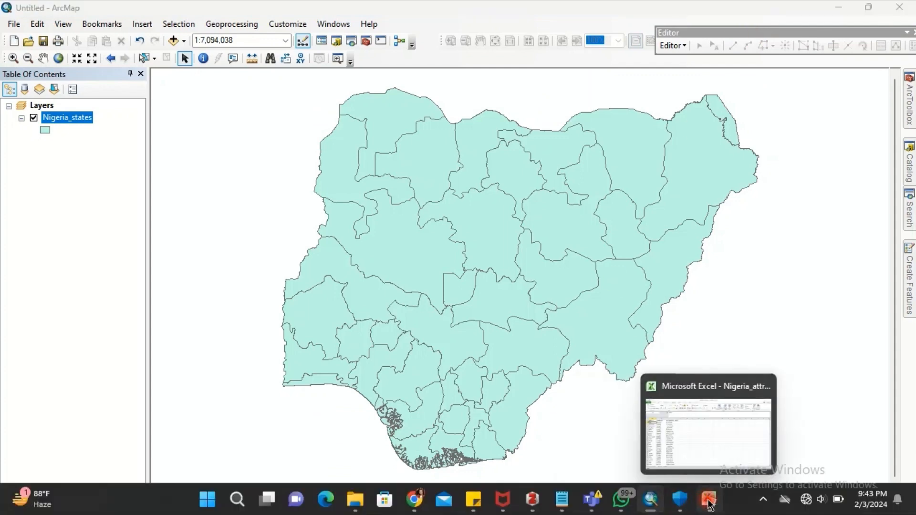
{"action": "left_click", "coordinate": [709, 499]}
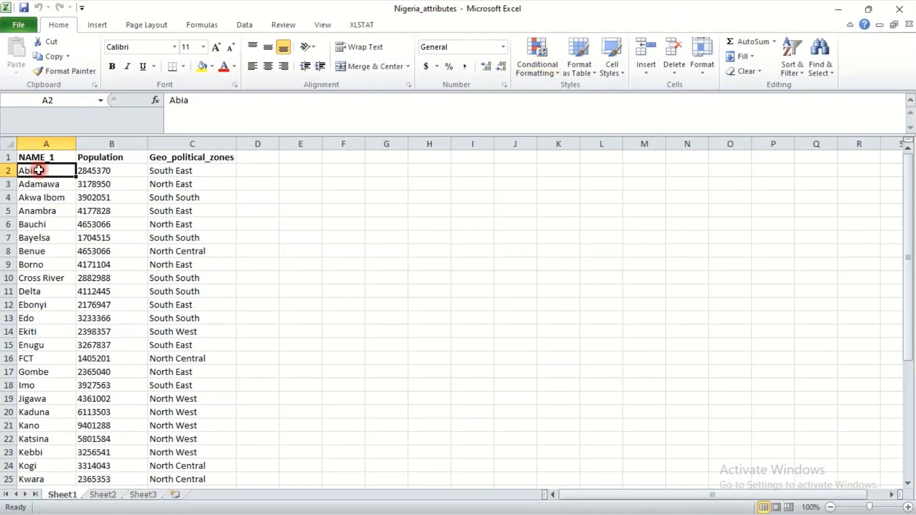
{"action": "mouse_move", "coordinate": [678, 501]}
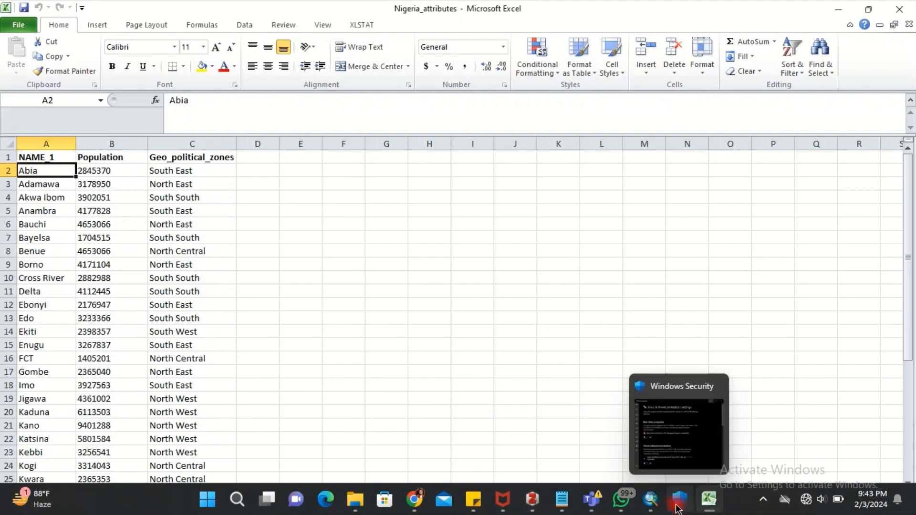
{"action": "left_click", "coordinate": [651, 499]}
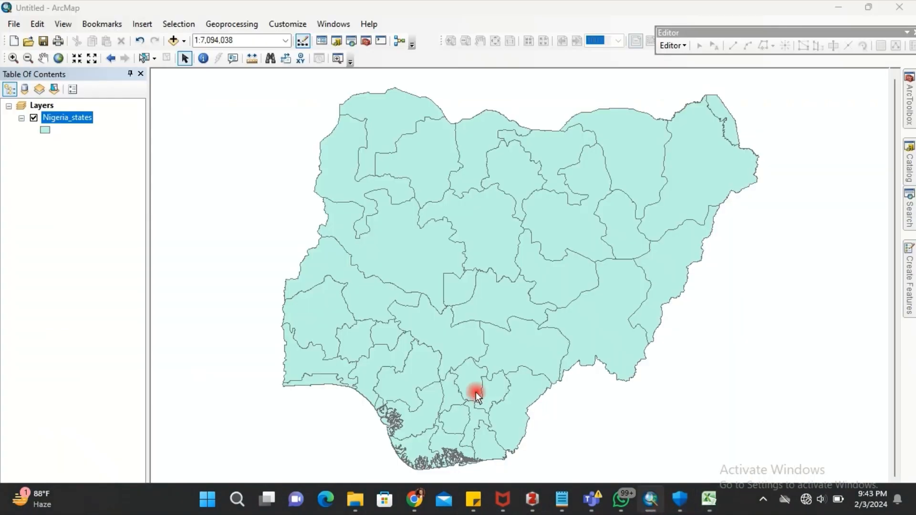
- Reopen the Nigeria_states attribute table and highlight its NAME_1 field for comparison
{"action": "right_click", "coordinate": [65, 116]}
{"action": "left_click", "coordinate": [98, 152]}
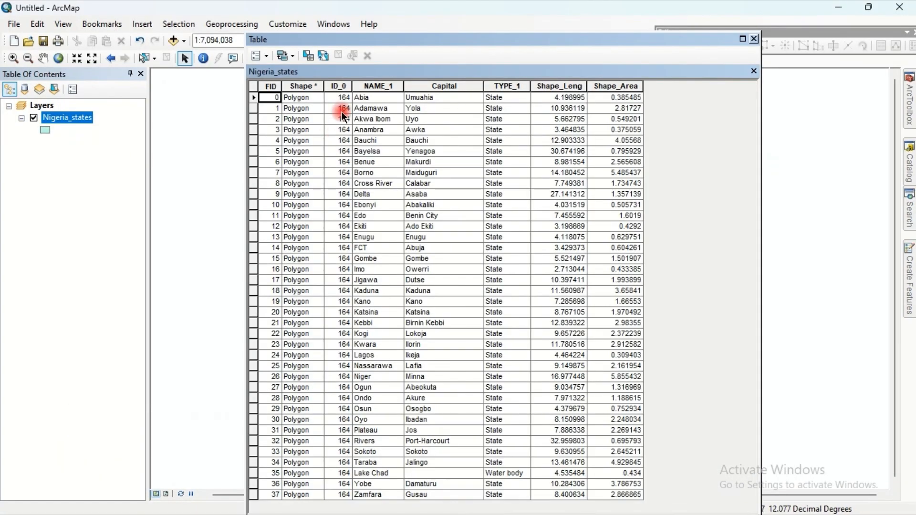
{"action": "left_click", "coordinate": [373, 86]}
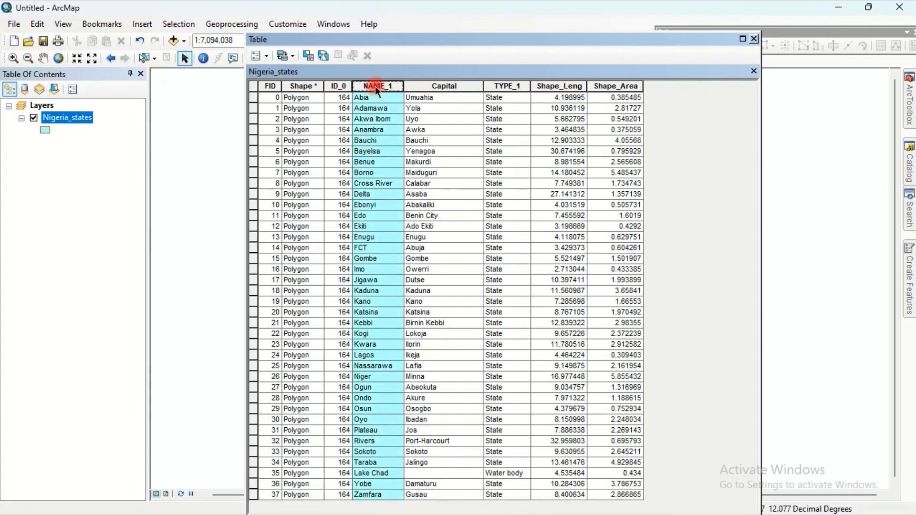
{"action": "left_click", "coordinate": [384, 98]}
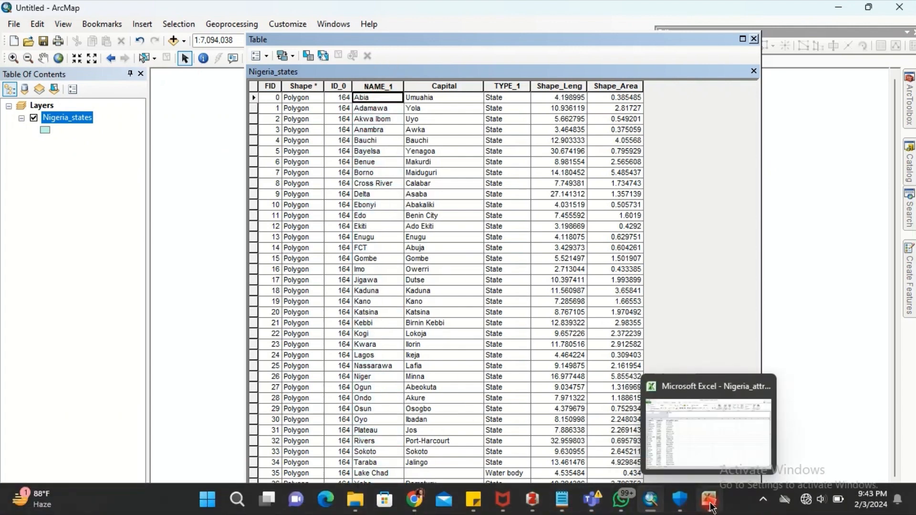
- Switch to Excel to inspect the NAME_1, Population and Geo_political_zones columns, then minimize it
{"action": "left_click", "coordinate": [708, 499]}
{"action": "left_click", "coordinate": [56, 144]}
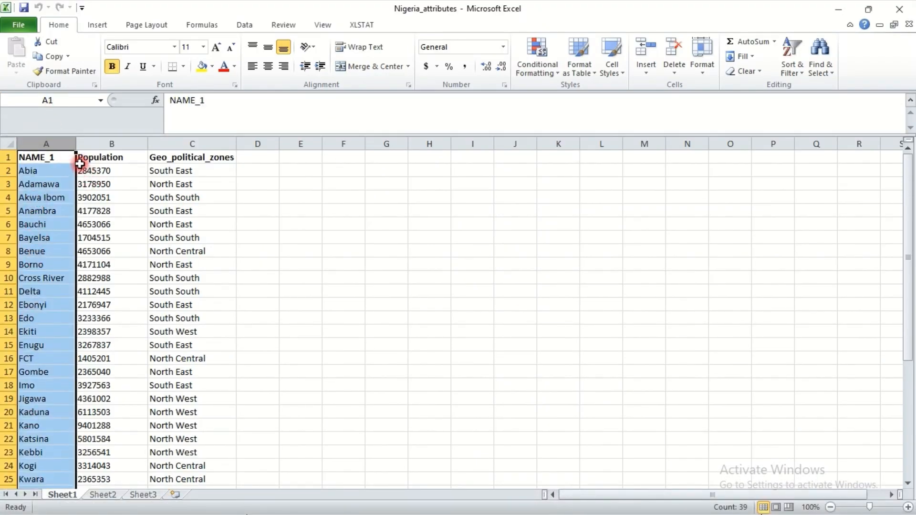
{"action": "left_click_drag", "start_coordinate": [95, 161], "coordinate": [182, 158]}
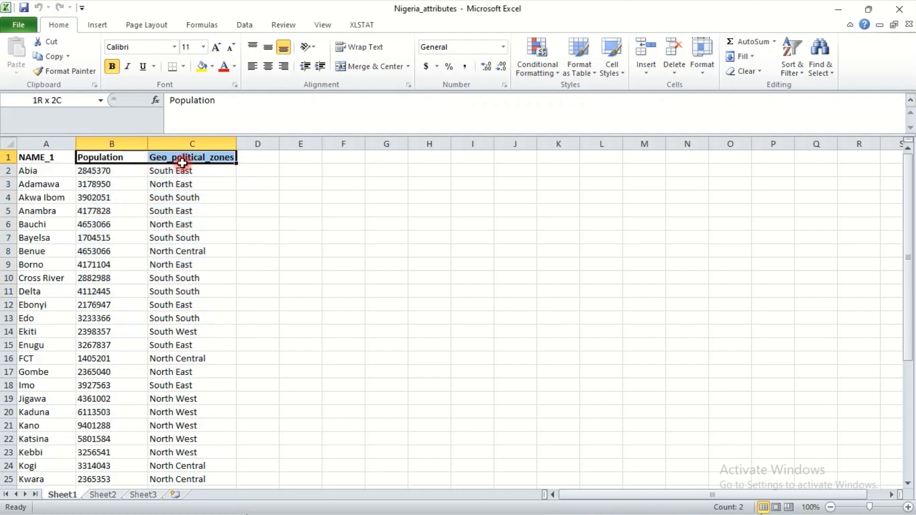
{"action": "left_click", "coordinate": [839, 9]}
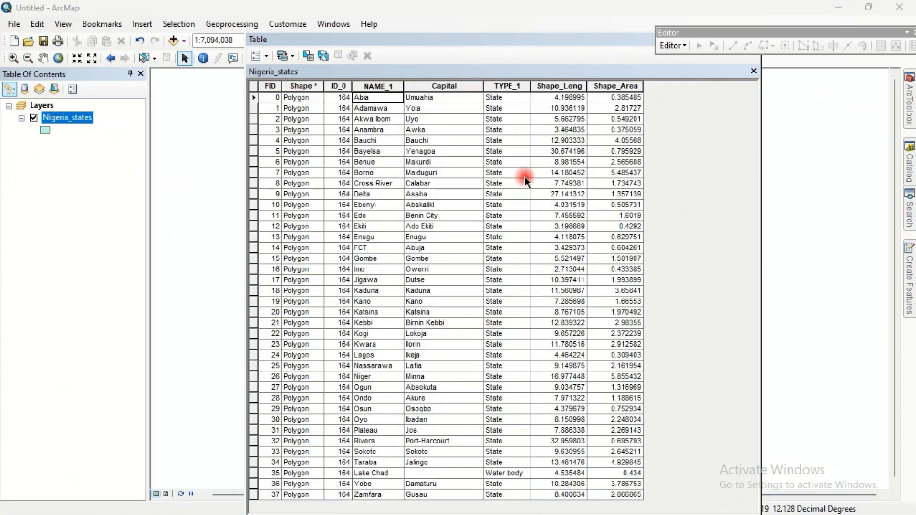
- Start a table join and base it on the layer's NAME_1 field
{"action": "left_click", "coordinate": [267, 55]}
{"action": "mouse_move", "coordinate": [374, 247]}
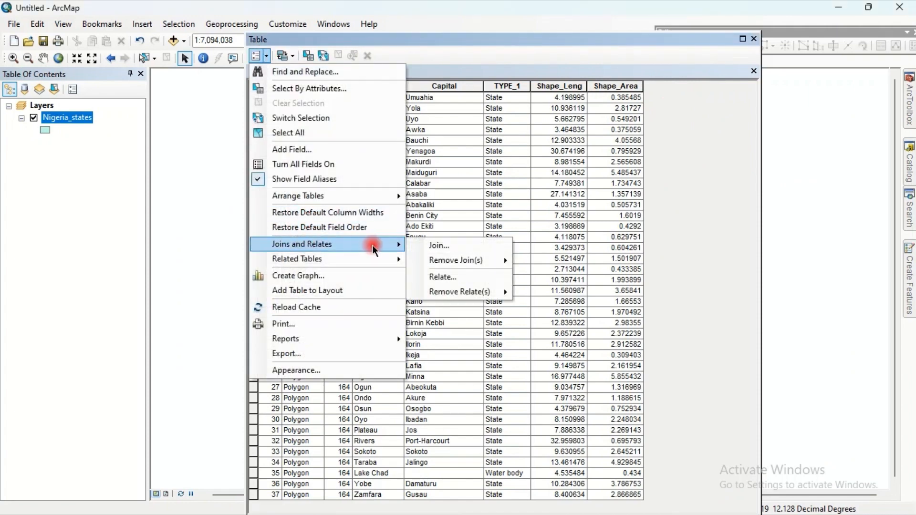
{"action": "left_click", "coordinate": [440, 245]}
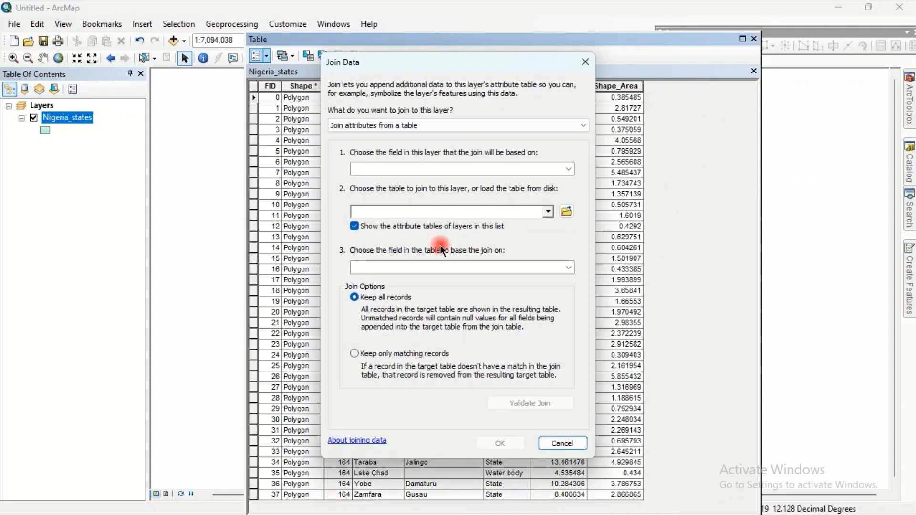
{"action": "left_click", "coordinate": [569, 170]}
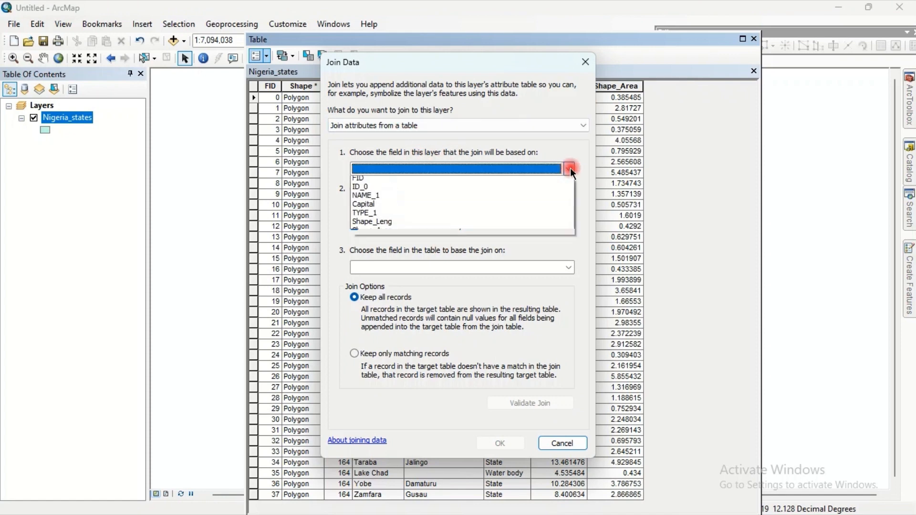
{"action": "left_click", "coordinate": [405, 200]}
- Load Sheet1$ from Nigeria_attributes.xlsx as the table to join
{"action": "left_click", "coordinate": [566, 211]}
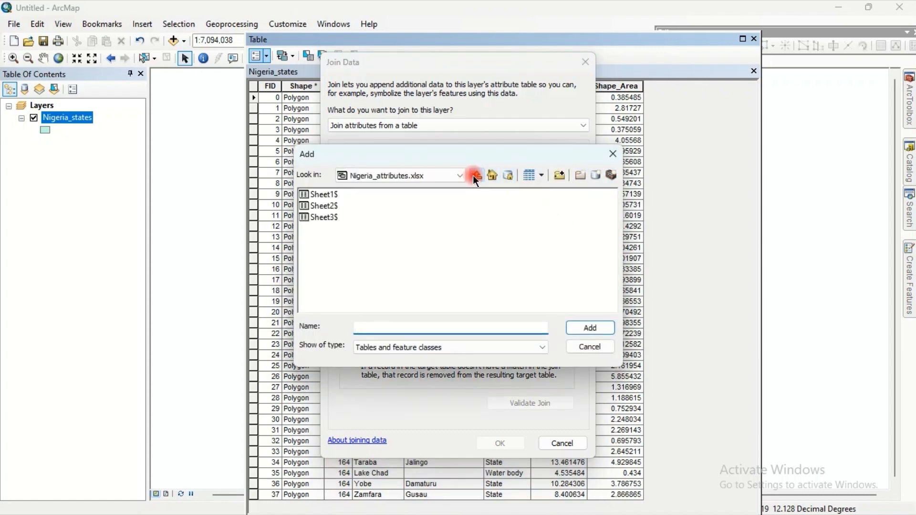
{"action": "left_click", "coordinate": [476, 176]}
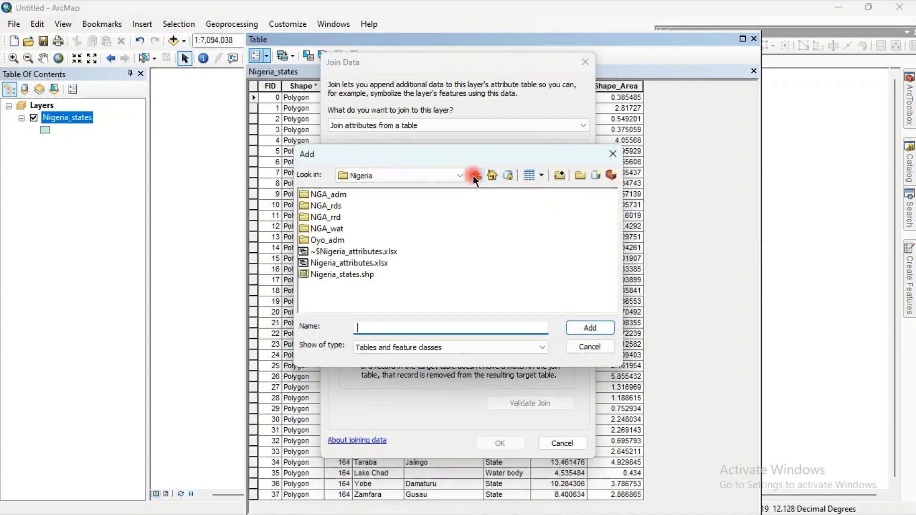
{"action": "double_click", "coordinate": [339, 261]}
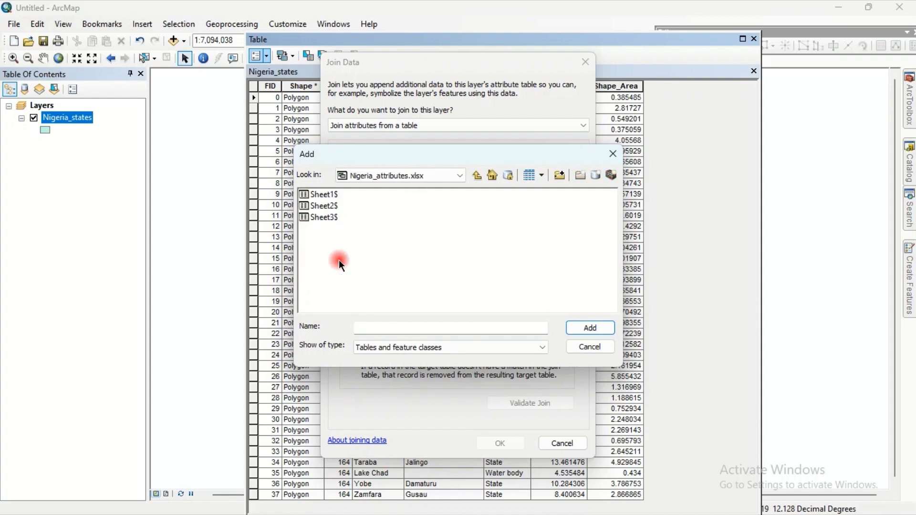
{"action": "double_click", "coordinate": [329, 194]}
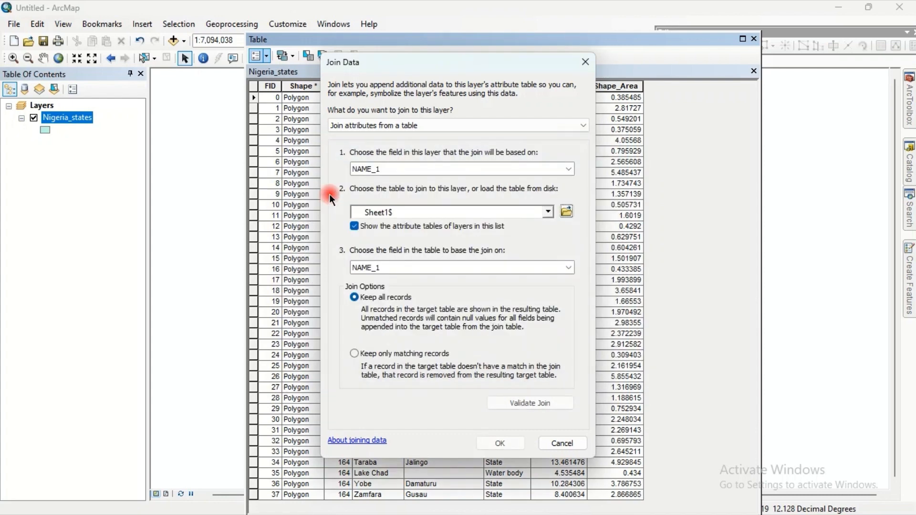
- Match on the spreadsheet's NAME_1 field, validate the join, and apply it keeping all records
{"action": "left_click", "coordinate": [505, 267]}
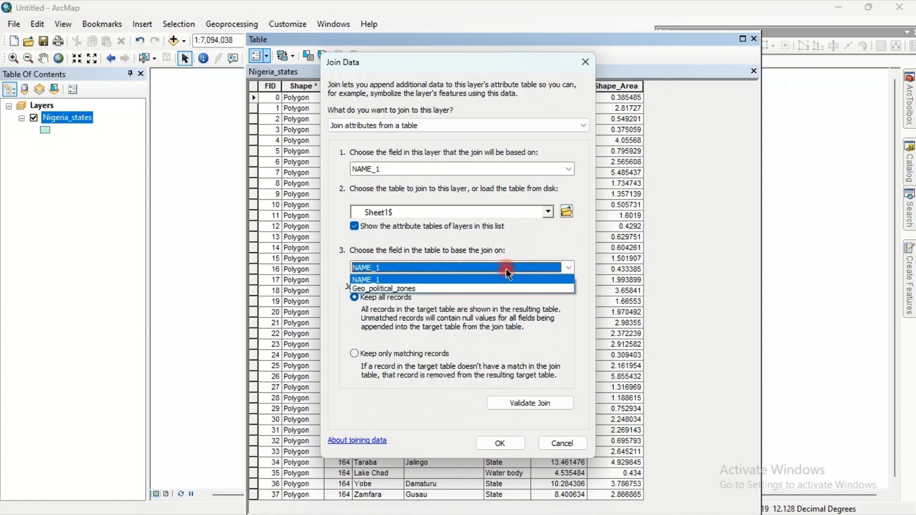
{"action": "left_click", "coordinate": [438, 280]}
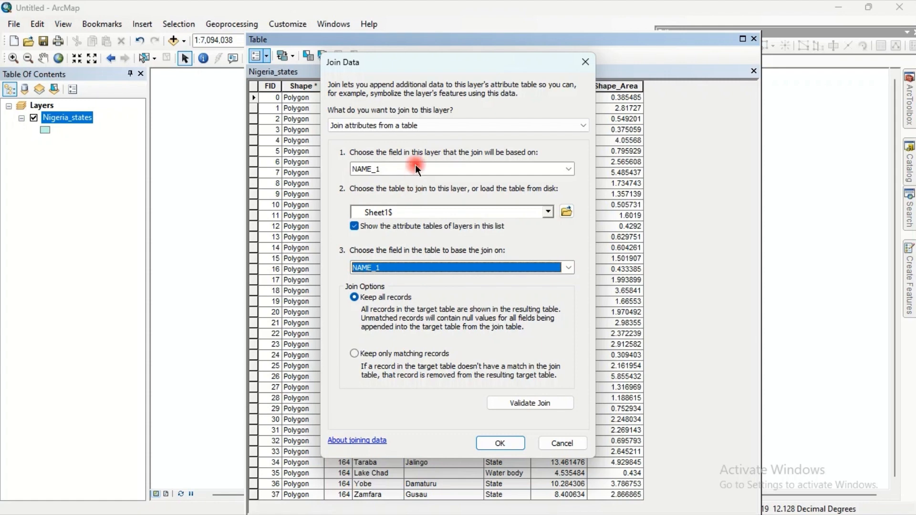
{"action": "left_click", "coordinate": [509, 406]}
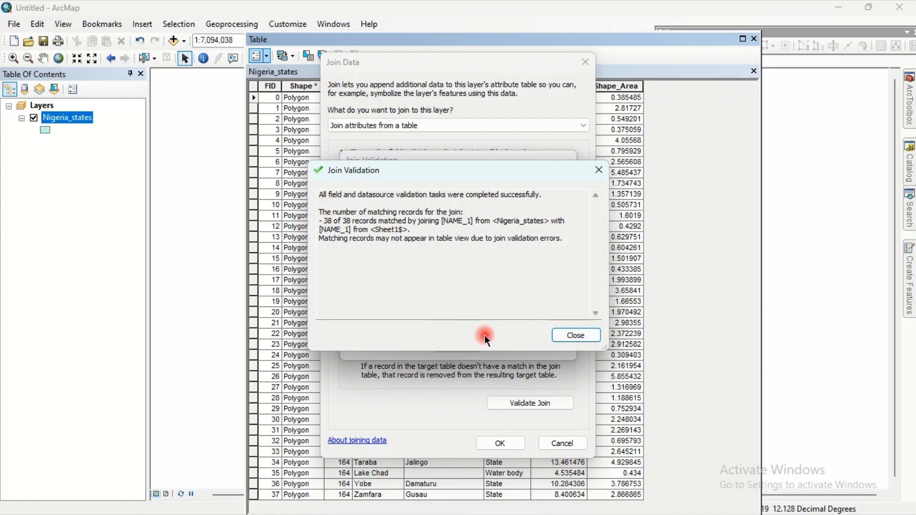
{"action": "left_click", "coordinate": [558, 338]}
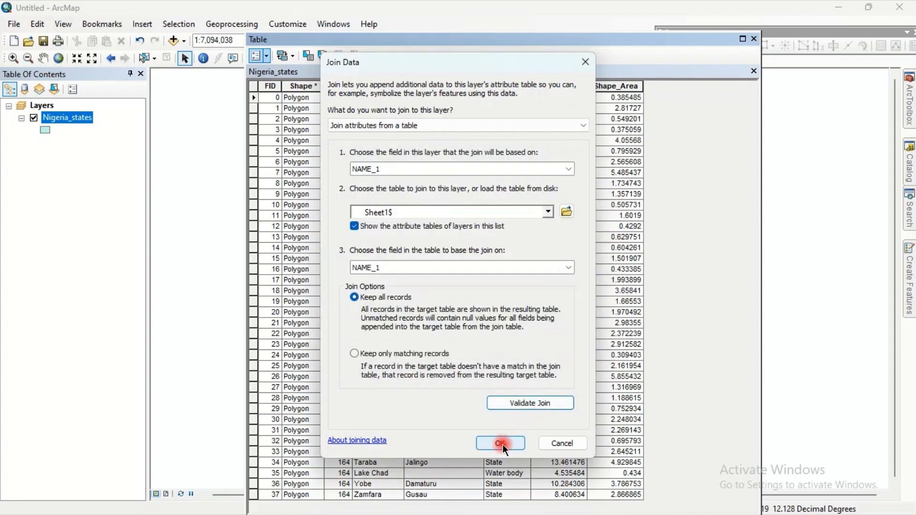
{"action": "left_click", "coordinate": [501, 444]}
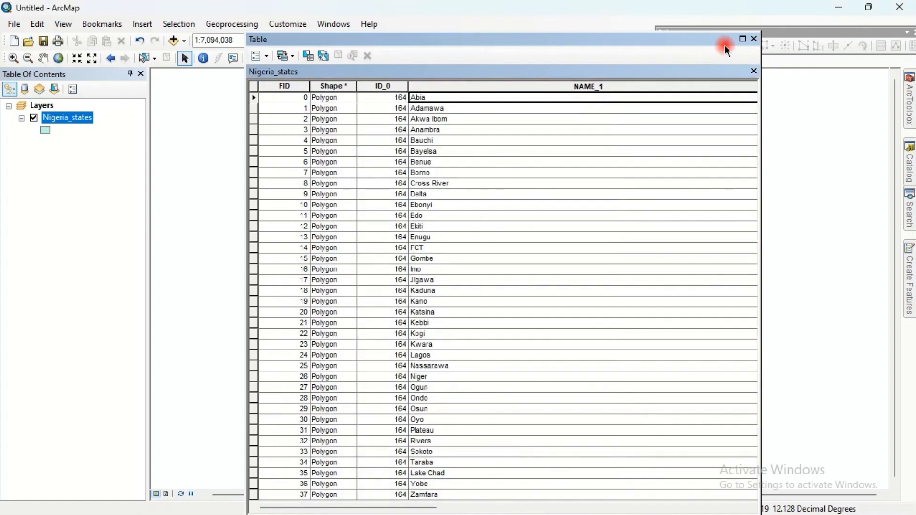
- Maximize the attribute table and narrow the columns to fit their contents
{"action": "left_click", "coordinate": [742, 39]}
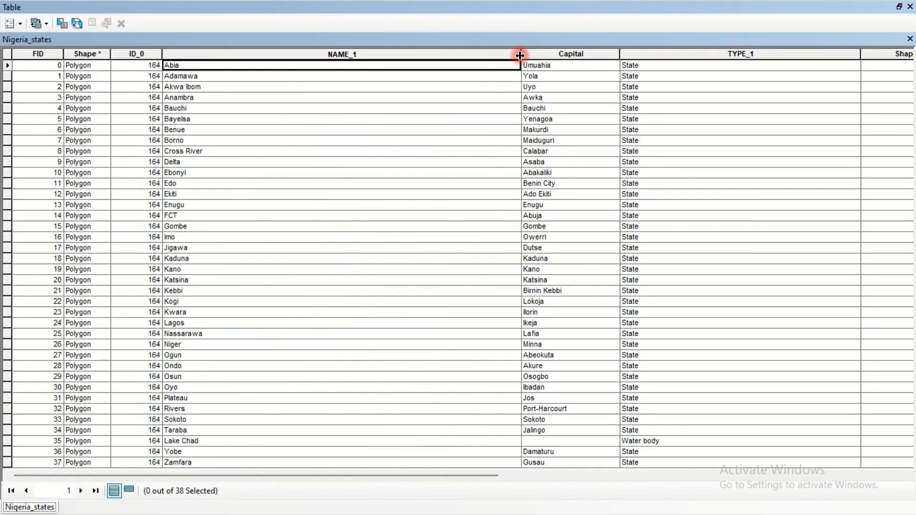
{"action": "left_click_drag", "start_coordinate": [519, 56], "coordinate": [238, 50]}
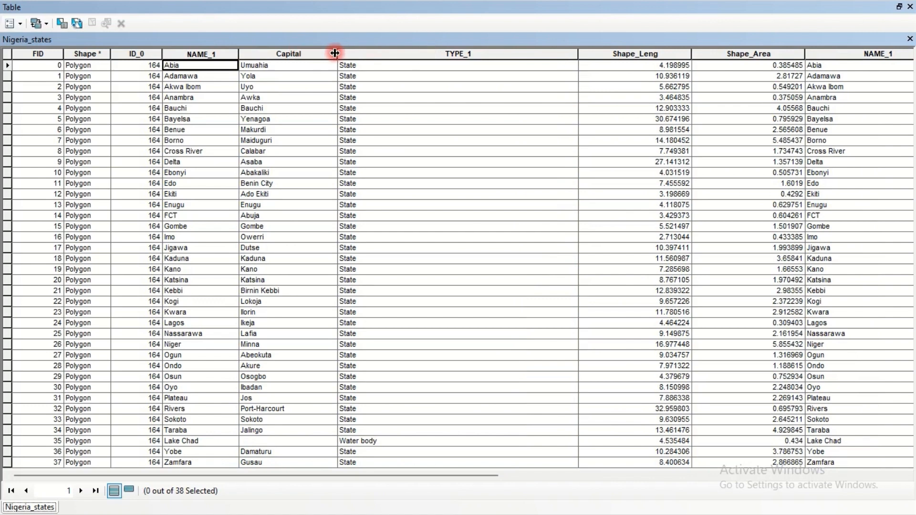
{"action": "left_click_drag", "start_coordinate": [335, 52], "coordinate": [310, 53]}
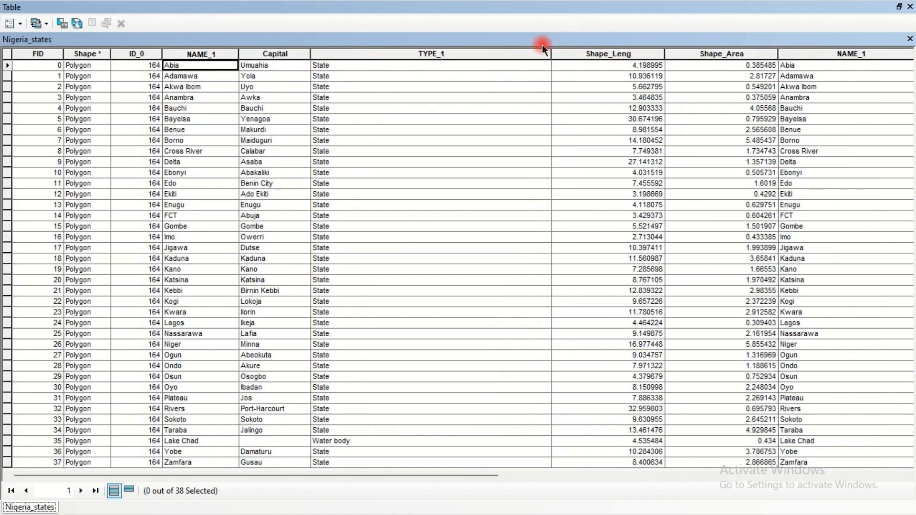
{"action": "left_click_drag", "start_coordinate": [551, 54], "coordinate": [391, 53]}
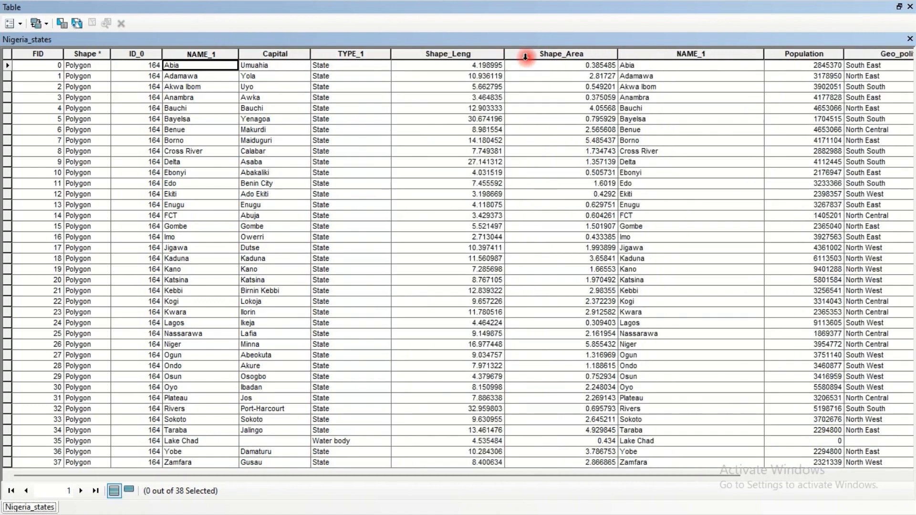
{"action": "left_click_drag", "start_coordinate": [506, 57], "coordinate": [468, 57]}
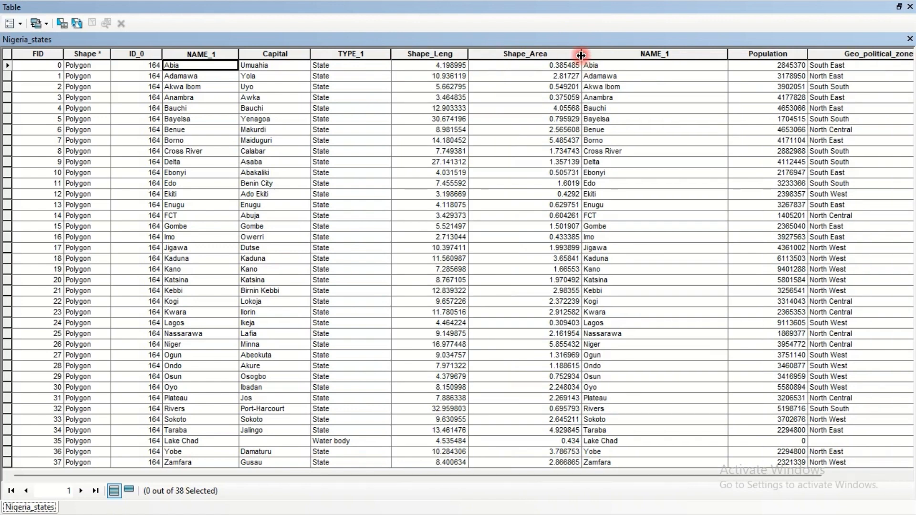
{"action": "left_click_drag", "start_coordinate": [580, 55], "coordinate": [537, 54]}
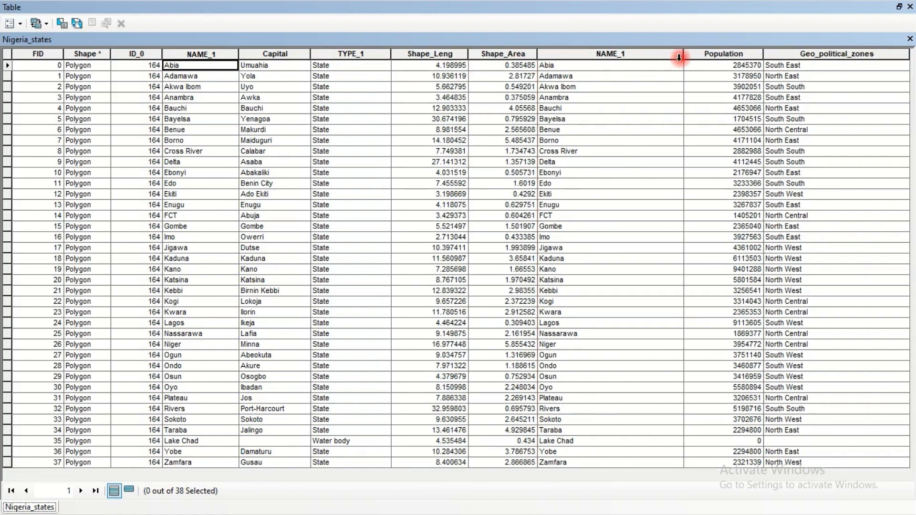
{"action": "left_click_drag", "start_coordinate": [679, 57], "coordinate": [602, 57]}
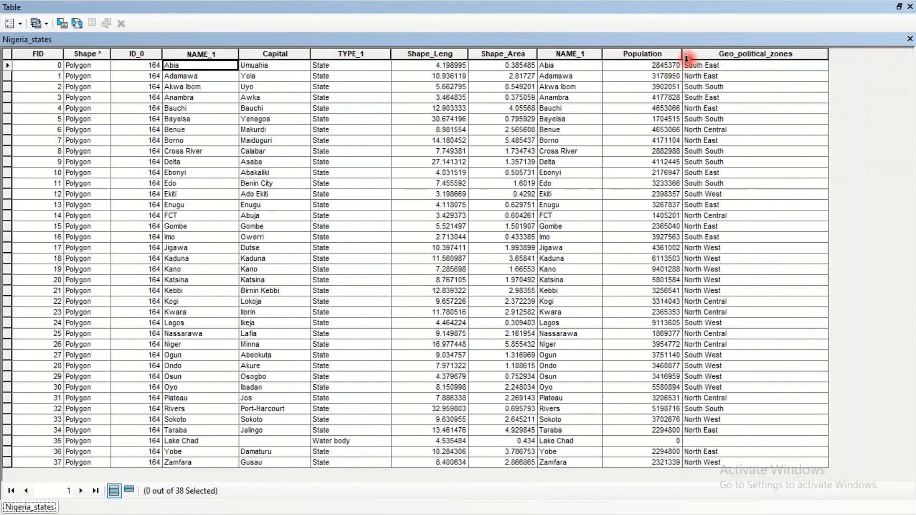
{"action": "left_click_drag", "start_coordinate": [680, 57], "coordinate": [666, 59]}
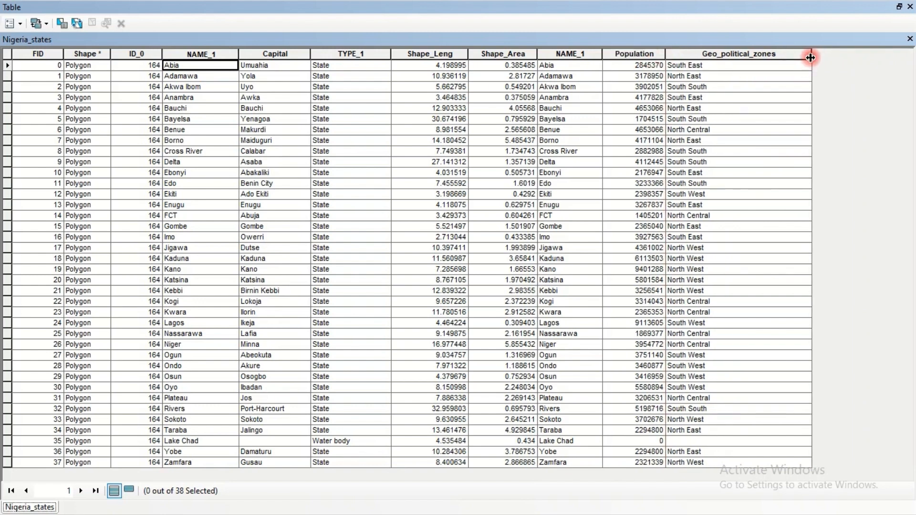
{"action": "left_click_drag", "start_coordinate": [811, 53], "coordinate": [760, 55]}
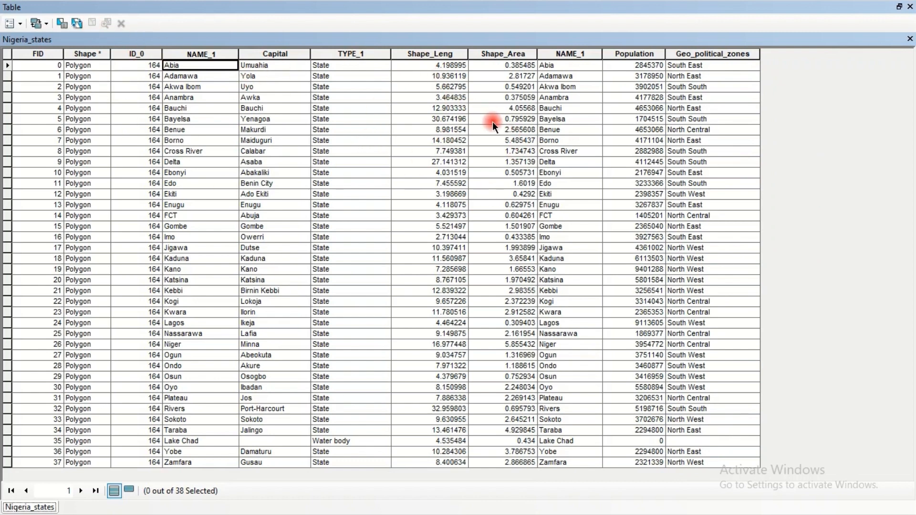
- Turn off the duplicate joined NAME_1 field and close the attribute table
{"action": "left_click_drag", "start_coordinate": [560, 54], "coordinate": [717, 54]}
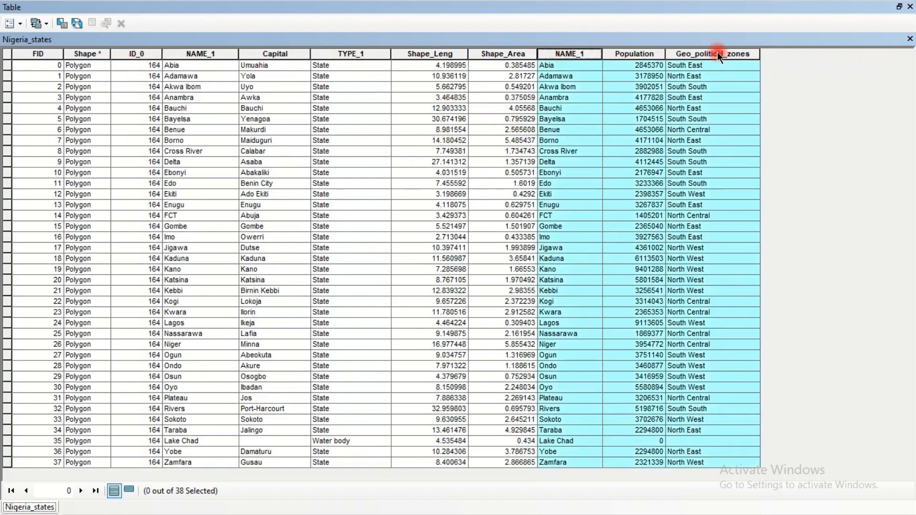
{"action": "left_click", "coordinate": [561, 54]}
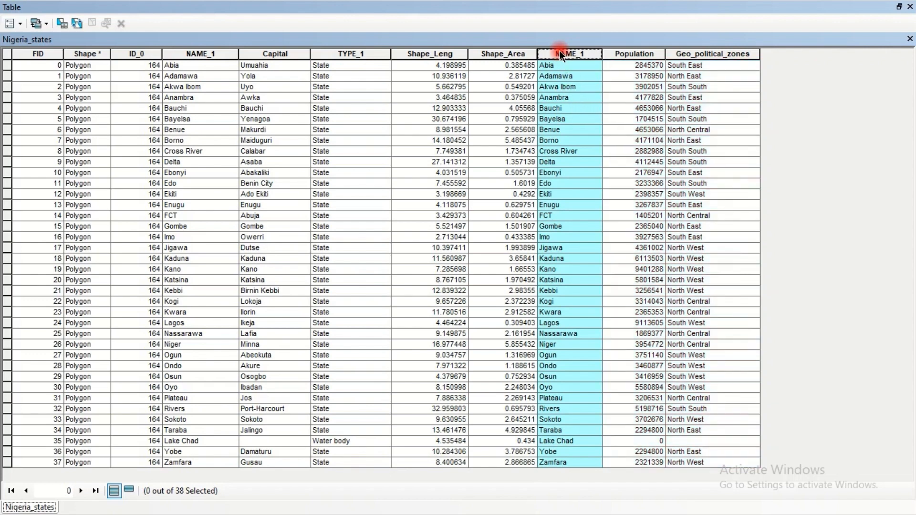
{"action": "left_click", "coordinate": [218, 53]}
{"action": "right_click", "coordinate": [551, 53]}
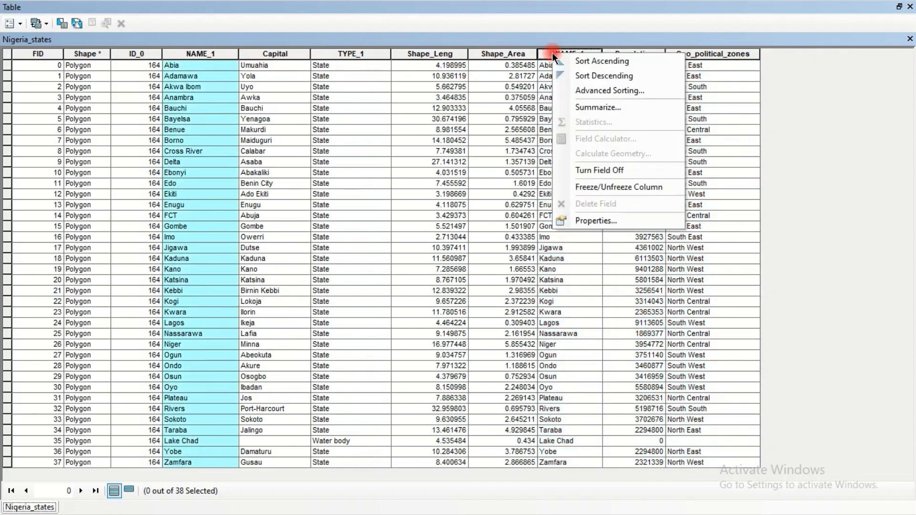
{"action": "left_click", "coordinate": [585, 170]}
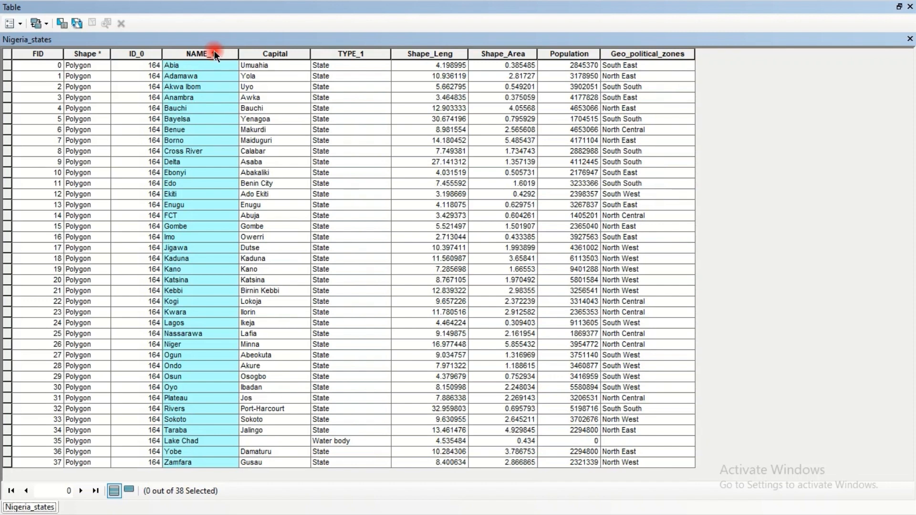
{"action": "left_click", "coordinate": [216, 62]}
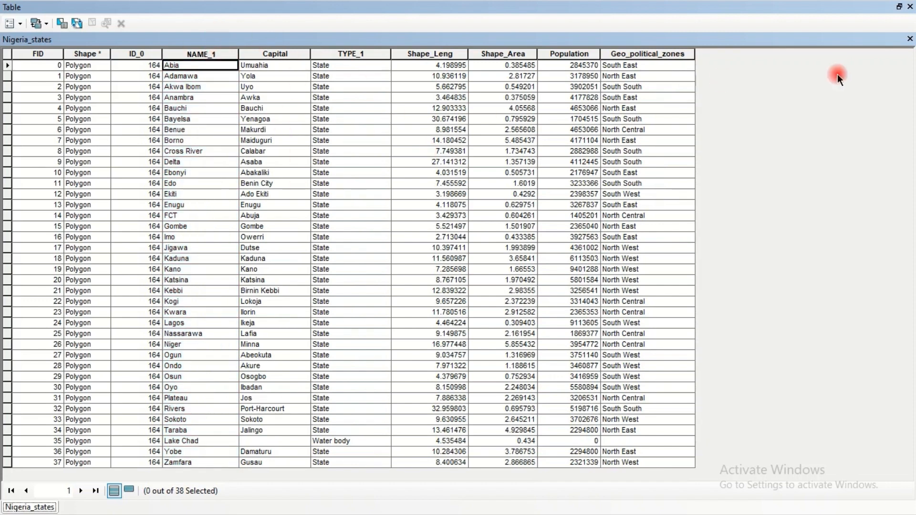
{"action": "left_click", "coordinate": [910, 7]}
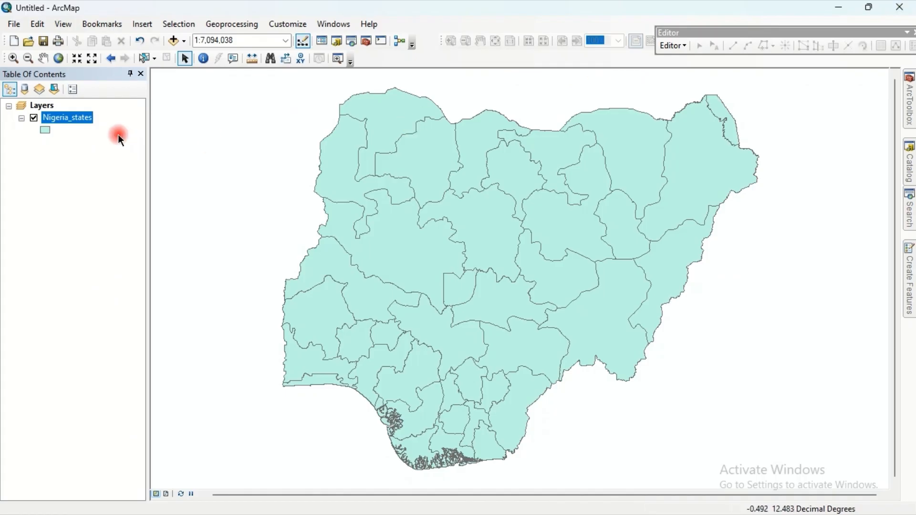
- Reopen the Nigeria_states attribute table to review the Capital and joined Population and Geo_political_zones fields
{"action": "right_click", "coordinate": [85, 118]}
{"action": "left_click", "coordinate": [116, 158]}
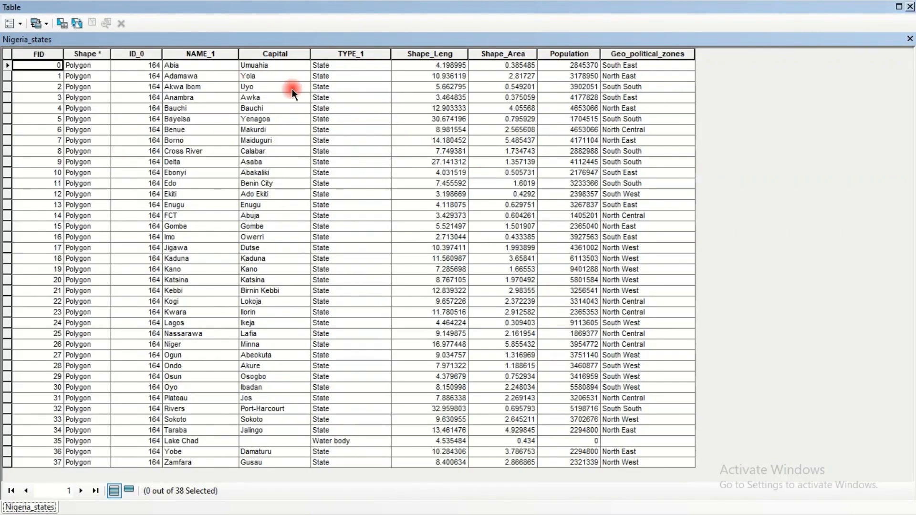
{"action": "left_click", "coordinate": [284, 53]}
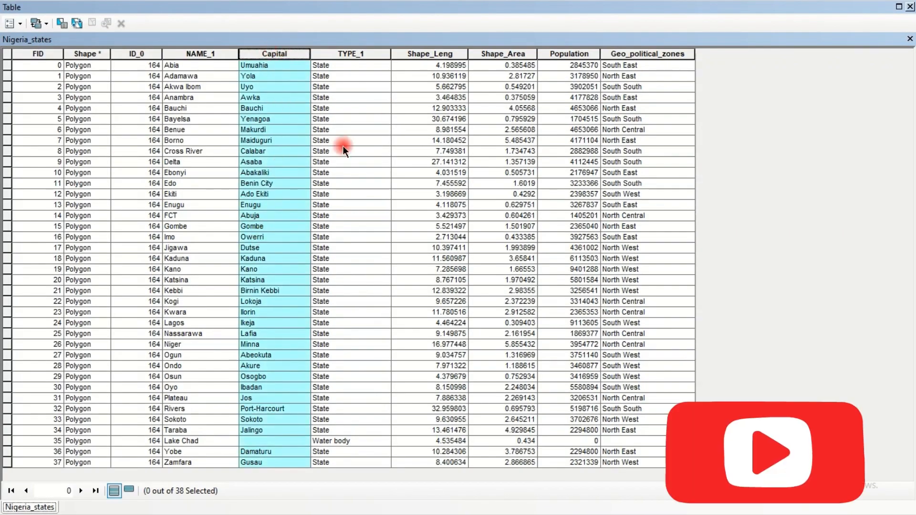
{"action": "left_click_drag", "start_coordinate": [513, 53], "coordinate": [642, 44]}
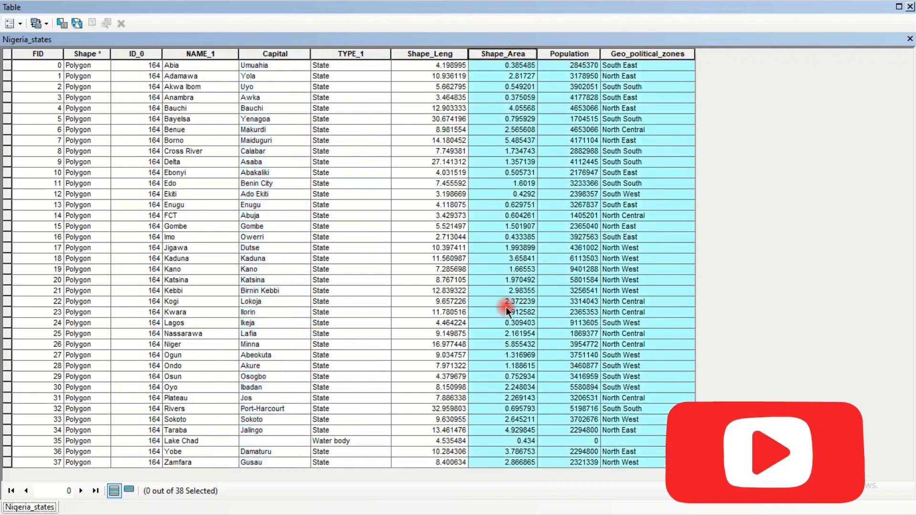
{"action": "left_click", "coordinate": [909, 7]}
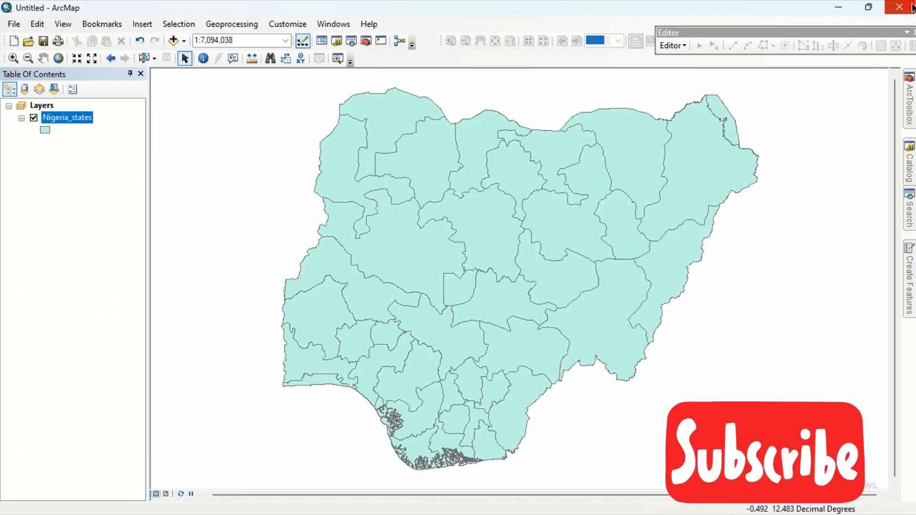